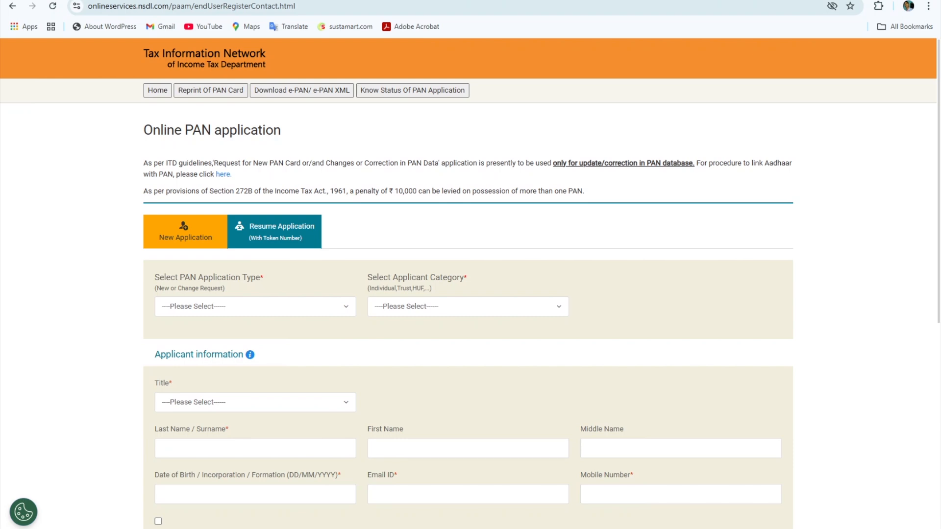
Step: Search the web for "minor pan card" in a new browser tab
{"action": "key", "text": "ctrl+t"}
{"action": "left_click", "coordinate": [151, 11]}
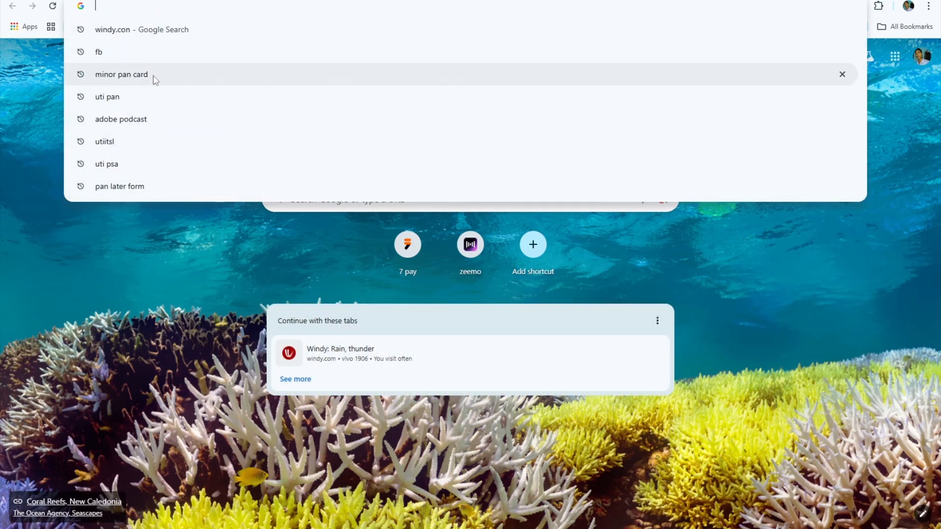
{"action": "left_click", "coordinate": [138, 75]}
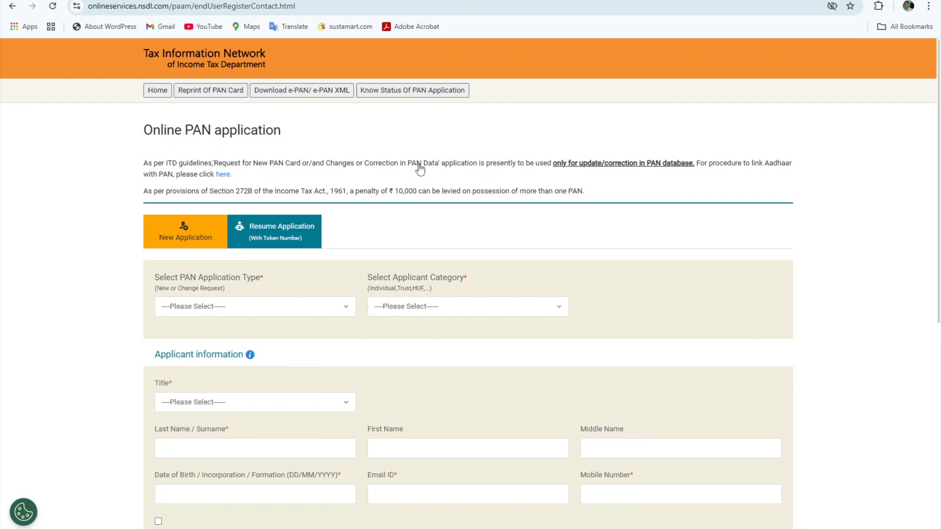
Step: Set the PAN application type to New PAN - Indian Citizen (Form 49A) and the applicant category to INDIVIDUAL
{"action": "scroll", "coordinate": [420, 168], "scroll_direction": "down", "scroll_amount": 1}
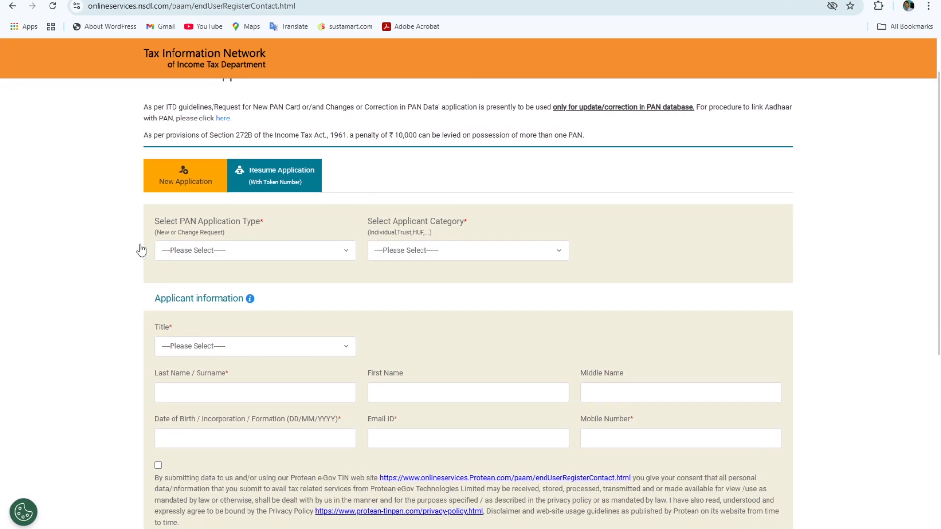
{"action": "left_click", "coordinate": [211, 254]}
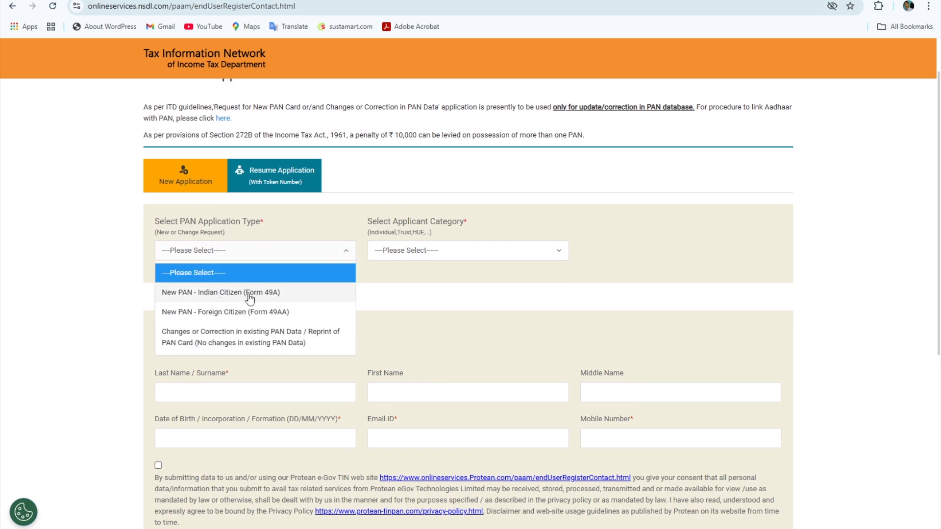
{"action": "left_click", "coordinate": [275, 294]}
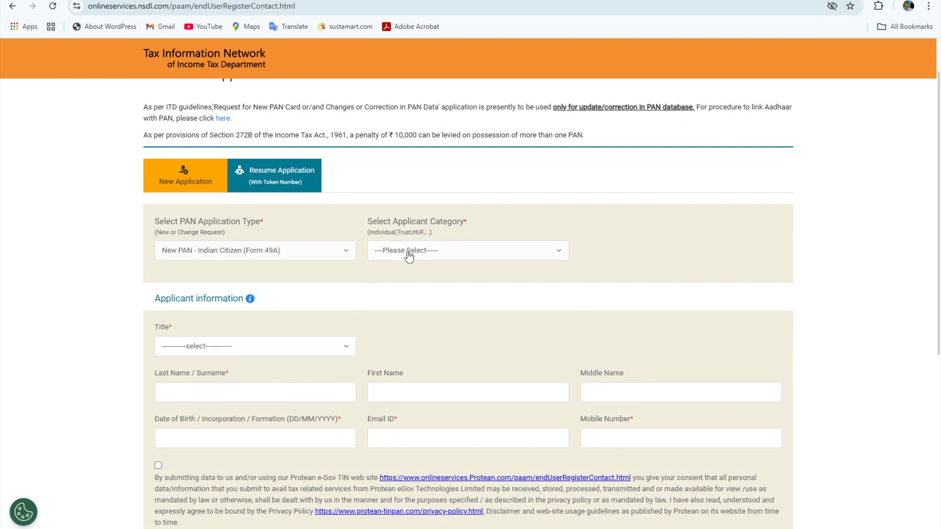
{"action": "left_click", "coordinate": [470, 259]}
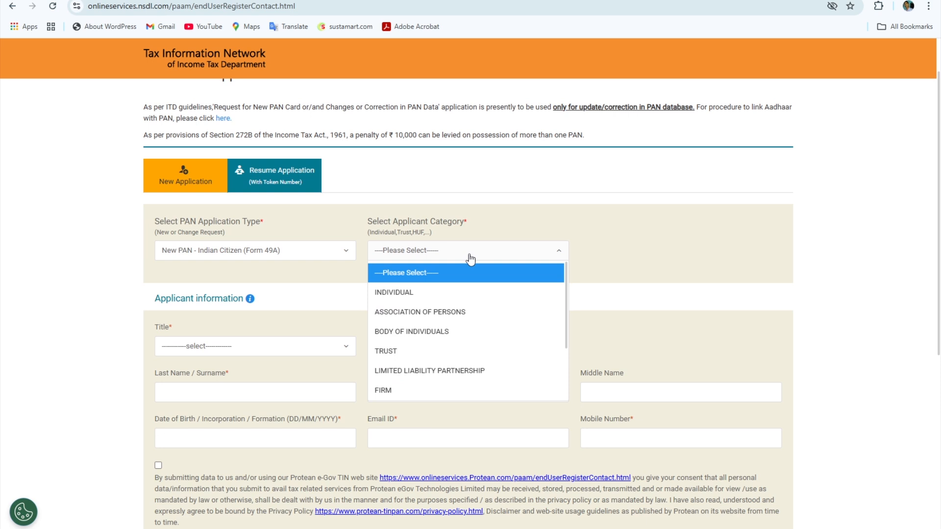
{"action": "left_click", "coordinate": [391, 292]}
Step: Choose Shri as the applicant's title in the applicant information
{"action": "scroll", "coordinate": [385, 252], "scroll_direction": "down", "scroll_amount": 2}
{"action": "scroll", "coordinate": [385, 252], "scroll_direction": "down", "scroll_amount": 1}
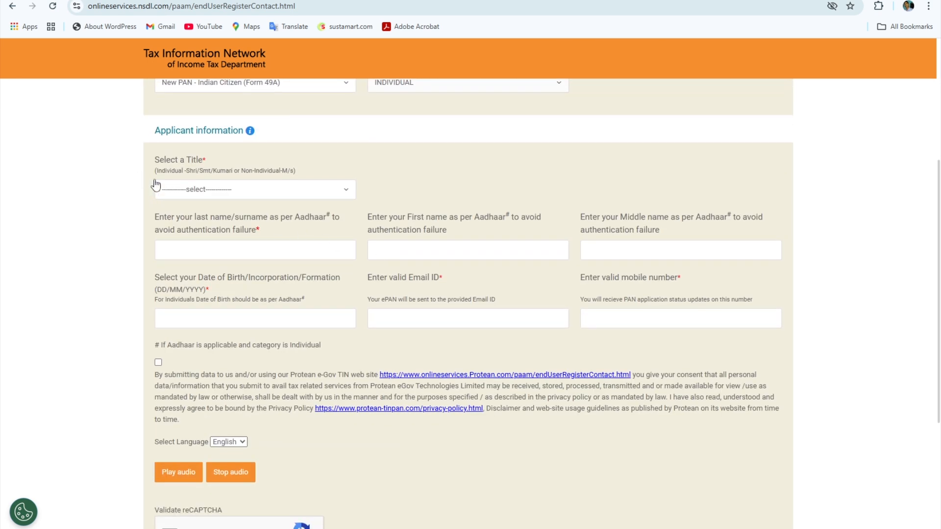
{"action": "left_click", "coordinate": [240, 197]}
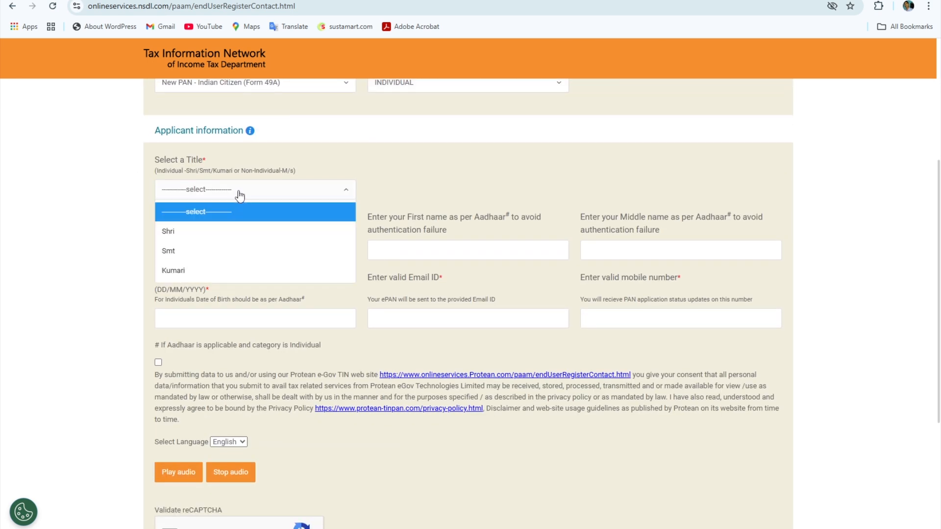
{"action": "left_click", "coordinate": [195, 234]}
Step: Submit the completed applicant information to register the new PAN application
{"action": "scroll", "coordinate": [206, 328], "scroll_direction": "down", "scroll_amount": 3}
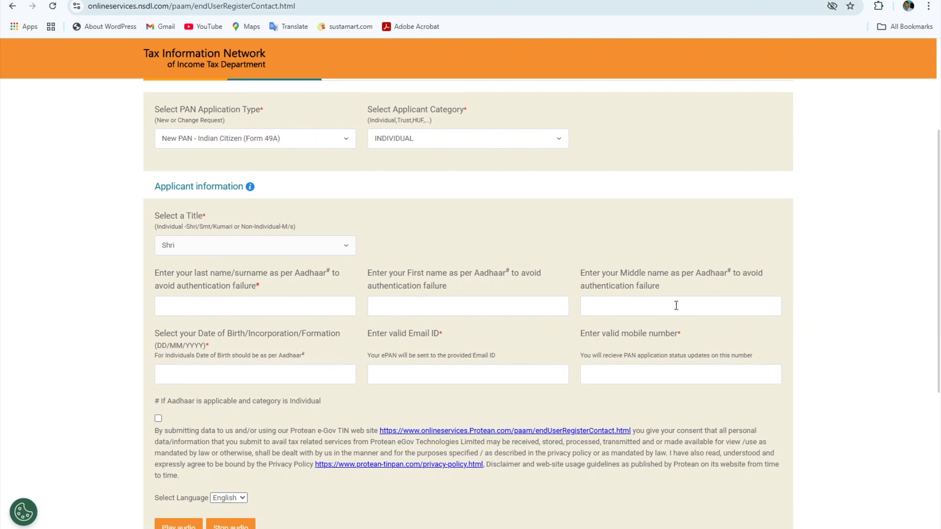
{"action": "scroll", "coordinate": [391, 235], "scroll_direction": "down", "scroll_amount": 2}
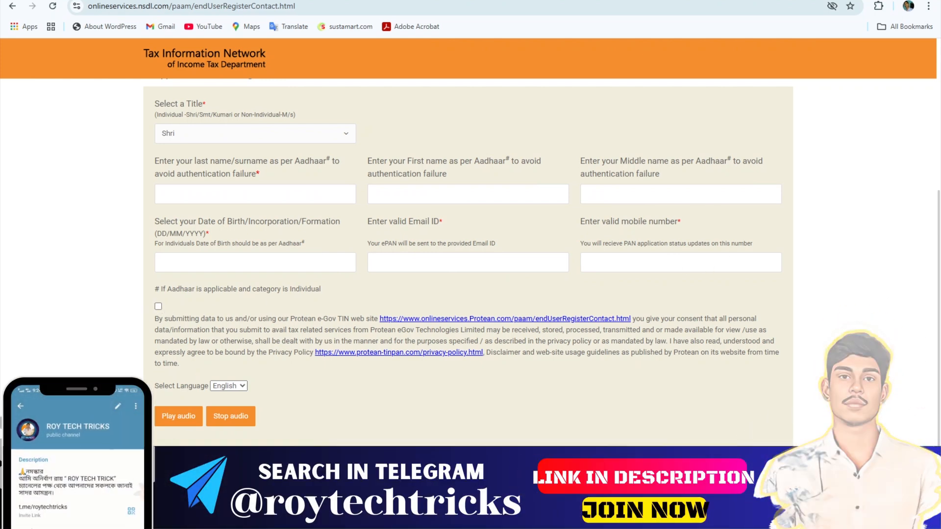
{"action": "scroll", "coordinate": [515, 397], "scroll_direction": "down", "scroll_amount": 3}
{"action": "left_click", "coordinate": [211, 408]}
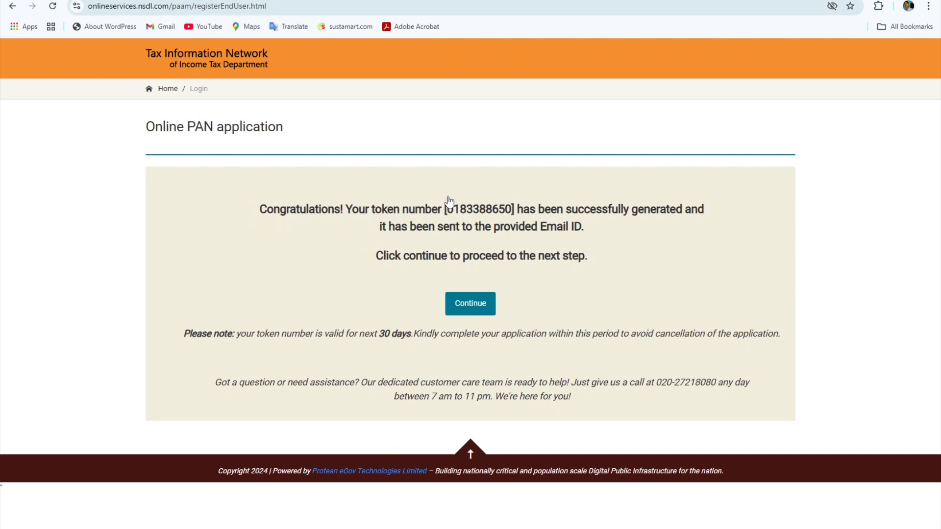
Step: Highlight the generated token number and continue to the Personal Details section of the application
{"action": "left_click_drag", "start_coordinate": [447, 210], "coordinate": [505, 214]}
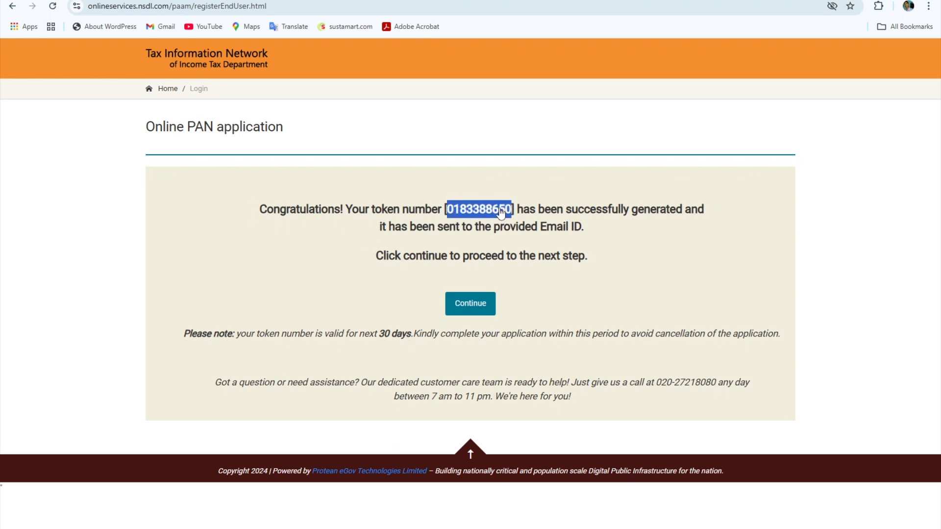
{"action": "left_click", "coordinate": [491, 308]}
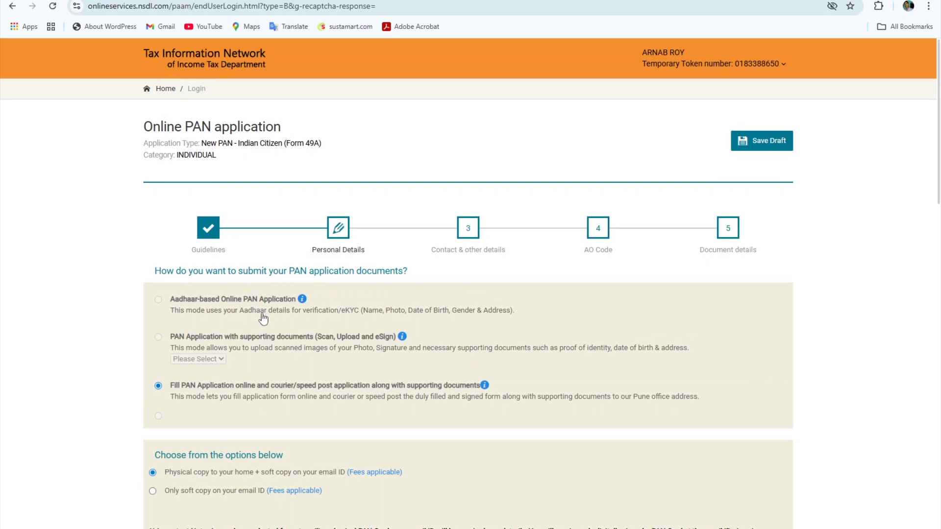
Step: Examine the document submission modes and the applicable fees for the physical copy and soft copy options
{"action": "scroll", "coordinate": [263, 319], "scroll_direction": "down", "scroll_amount": 2}
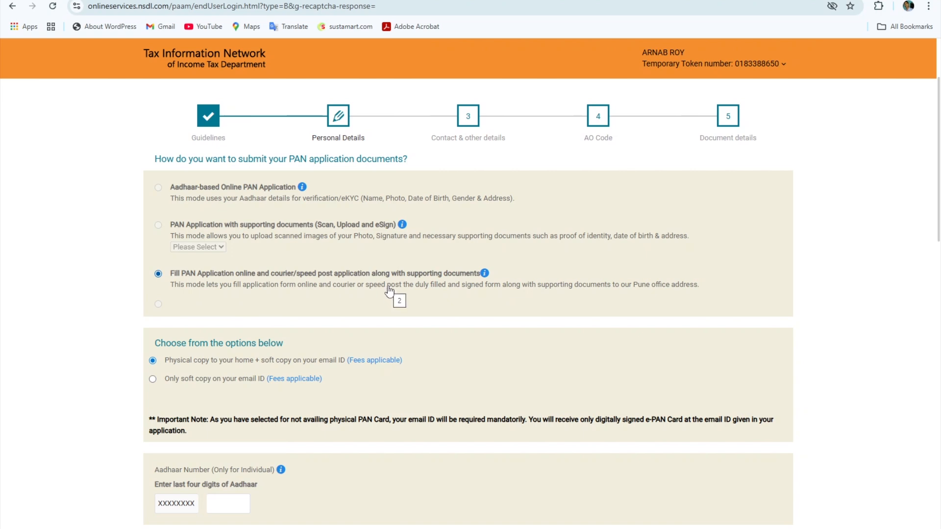
{"action": "scroll", "coordinate": [390, 291], "scroll_direction": "down", "scroll_amount": 2}
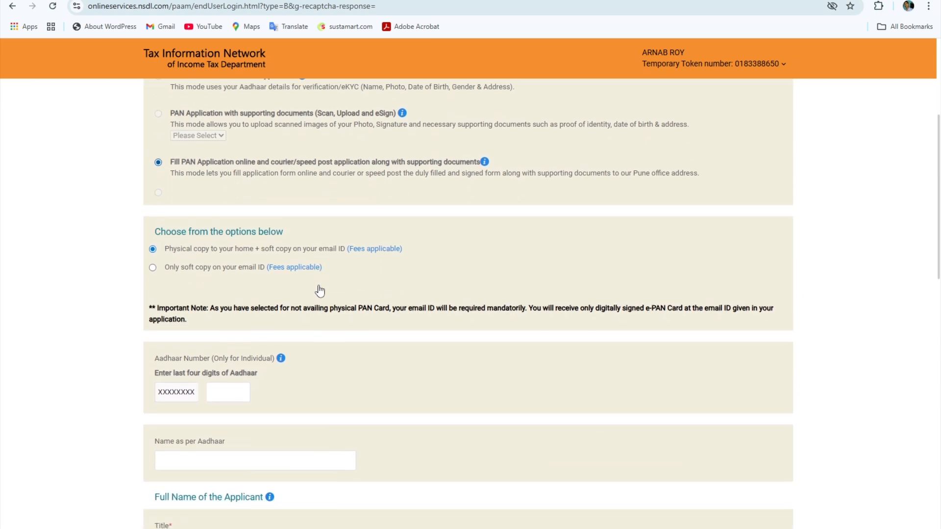
{"action": "scroll", "coordinate": [165, 293], "scroll_direction": "down", "scroll_amount": 1}
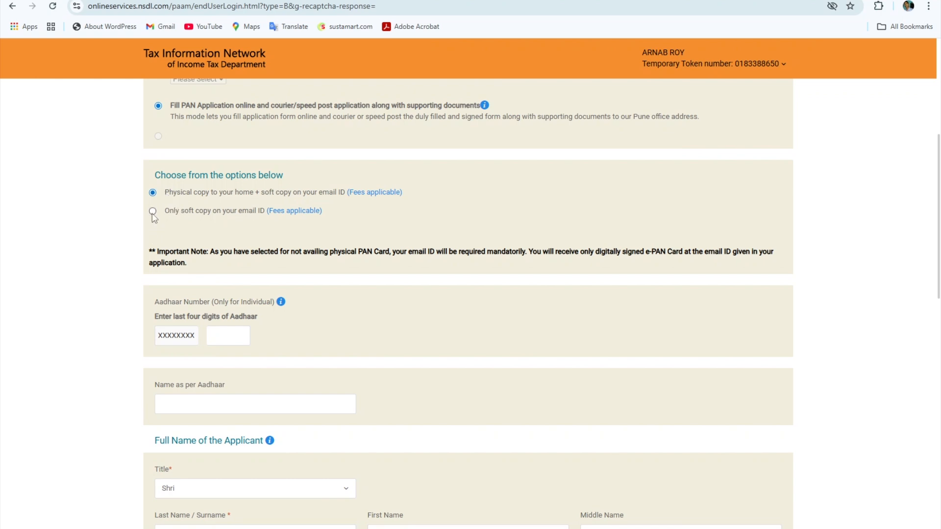
{"action": "mouse_move", "coordinate": [353, 192]}
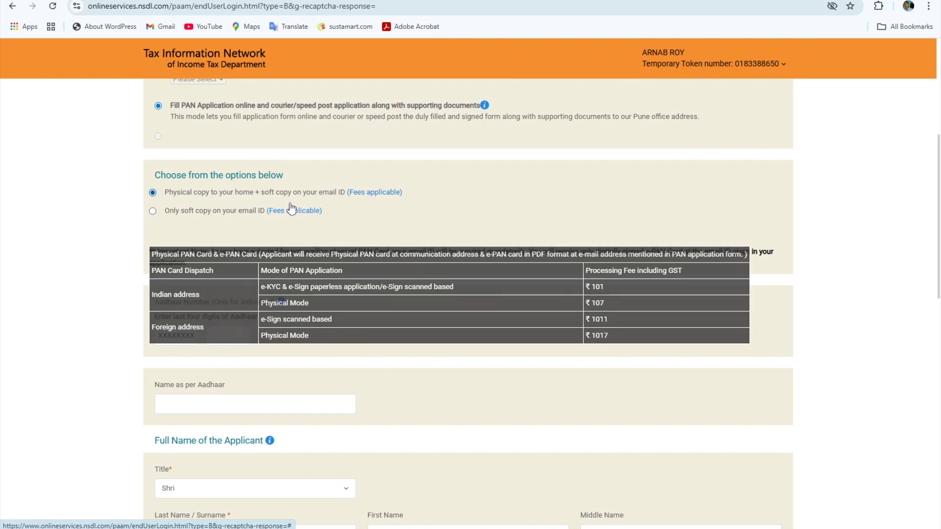
{"action": "mouse_move", "coordinate": [281, 212]}
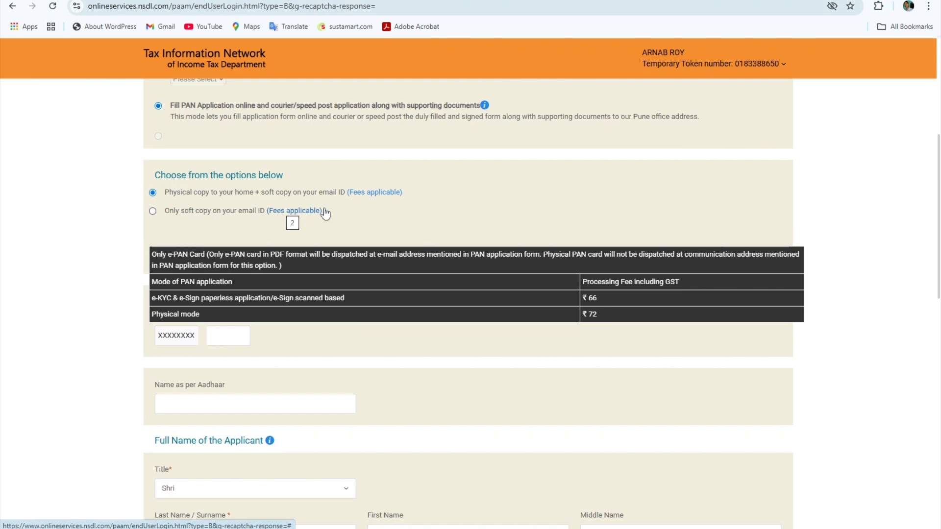
{"action": "scroll", "coordinate": [532, 201], "scroll_direction": "down", "scroll_amount": 2}
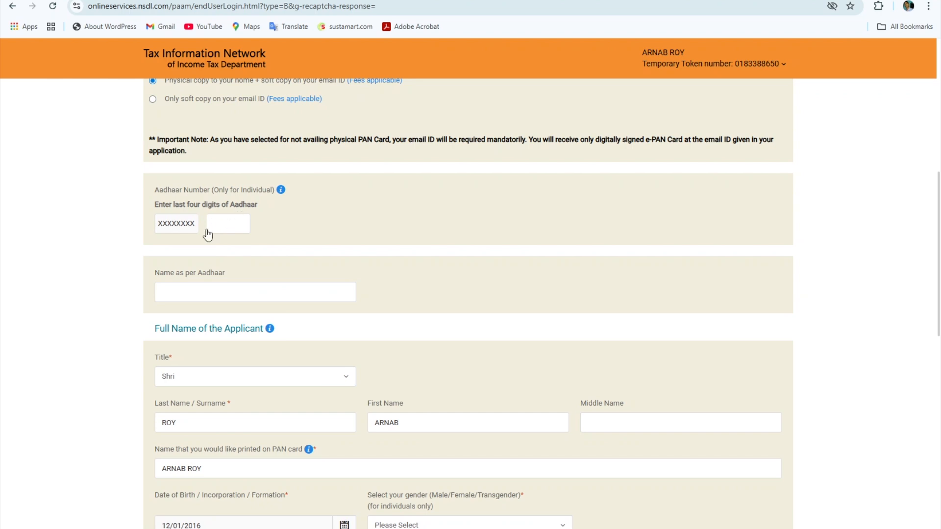
{"action": "scroll", "coordinate": [321, 226], "scroll_direction": "down", "scroll_amount": 2}
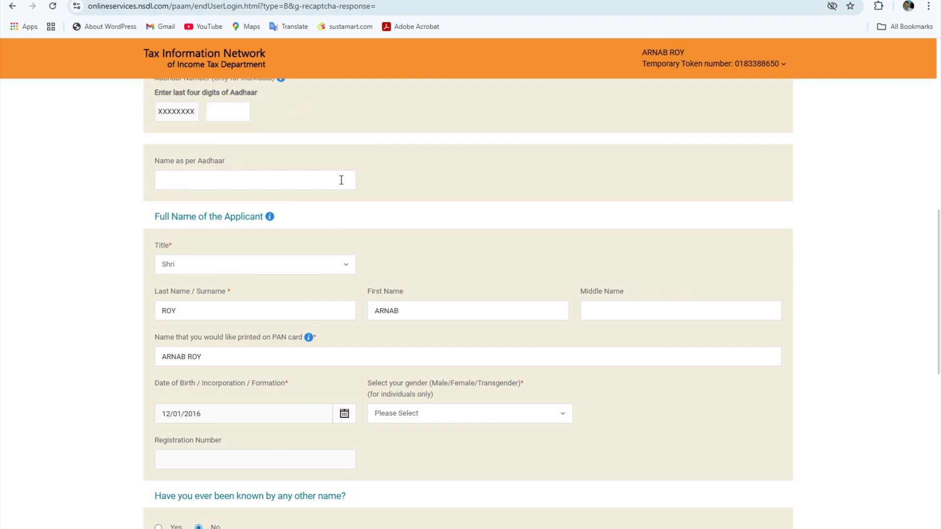
{"action": "scroll", "coordinate": [342, 180], "scroll_direction": "up", "scroll_amount": 1}
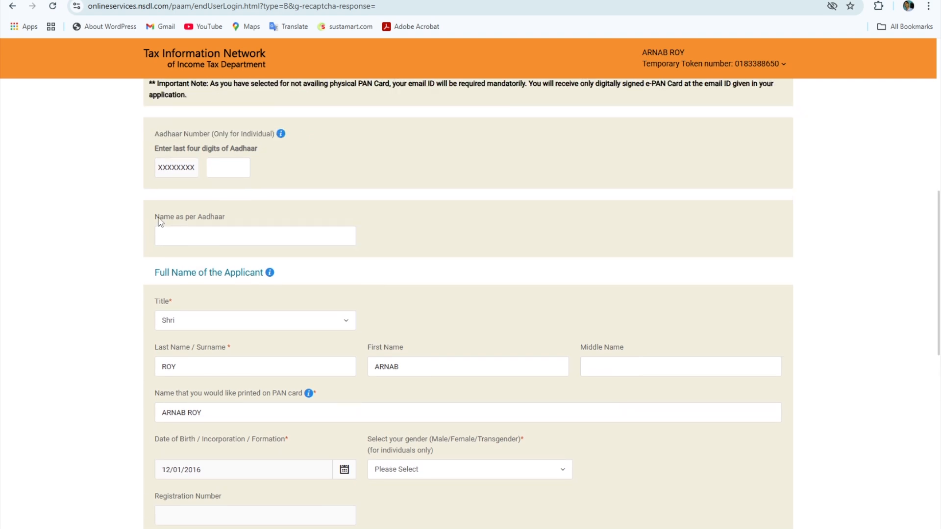
{"action": "left_click", "coordinate": [169, 231]}
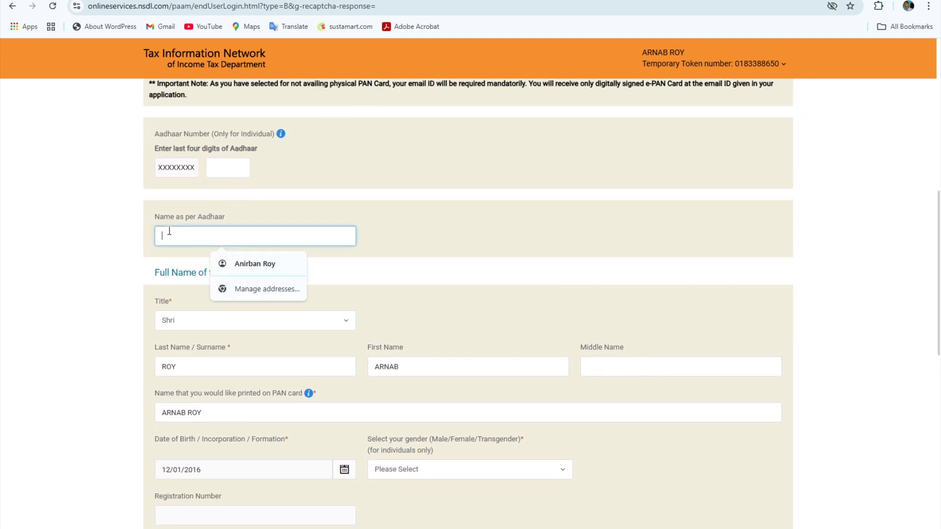
{"action": "left_click", "coordinate": [486, 224]}
Step: Set the applicant's gender to Male in the personal details
{"action": "scroll", "coordinate": [444, 230], "scroll_direction": "down", "scroll_amount": 2}
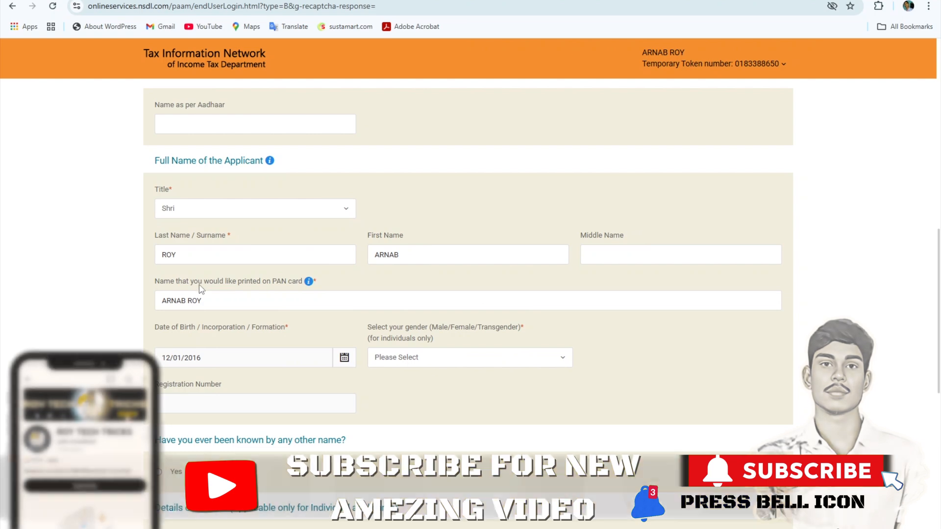
{"action": "scroll", "coordinate": [374, 243], "scroll_direction": "down", "scroll_amount": 3}
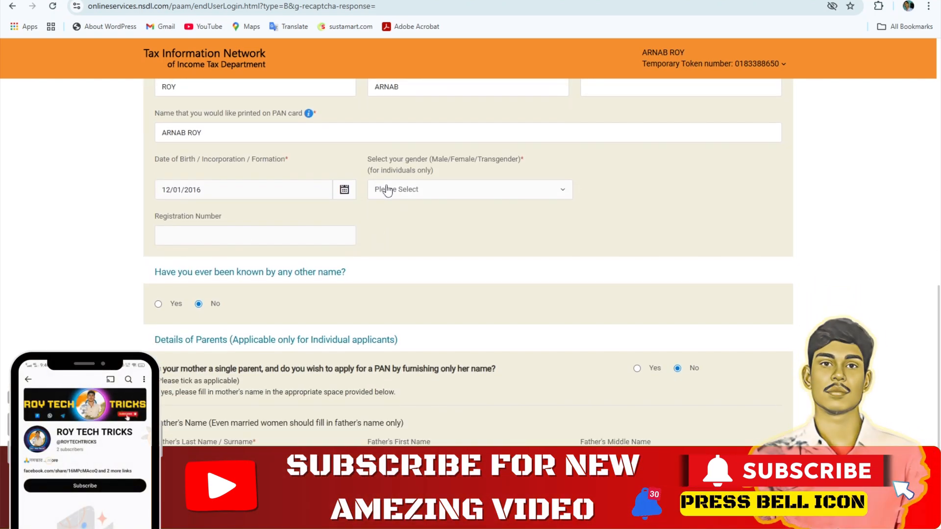
{"action": "left_click", "coordinate": [424, 190]}
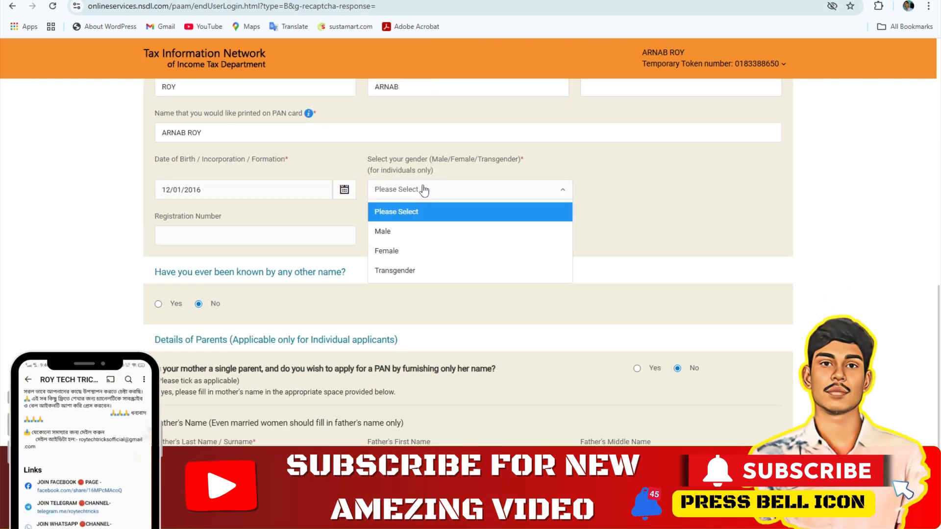
{"action": "left_click", "coordinate": [410, 230]}
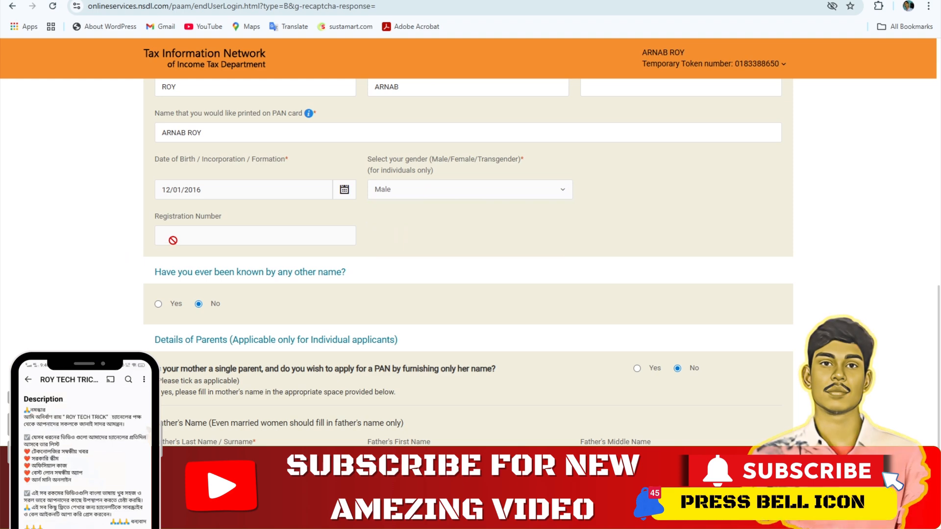
Step: Answer Yes to having been known by any other name, and set the answer back to No
{"action": "scroll", "coordinate": [328, 255], "scroll_direction": "down", "scroll_amount": 2}
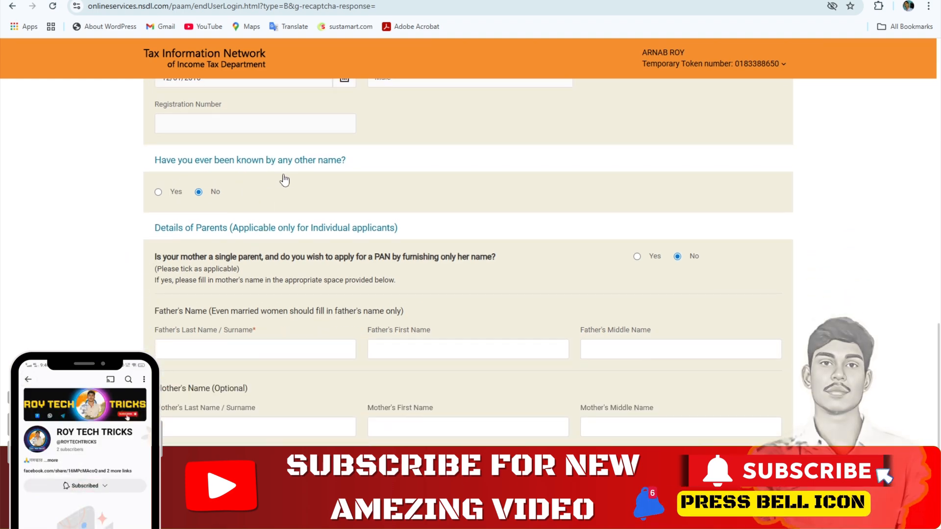
{"action": "left_click", "coordinate": [163, 196]}
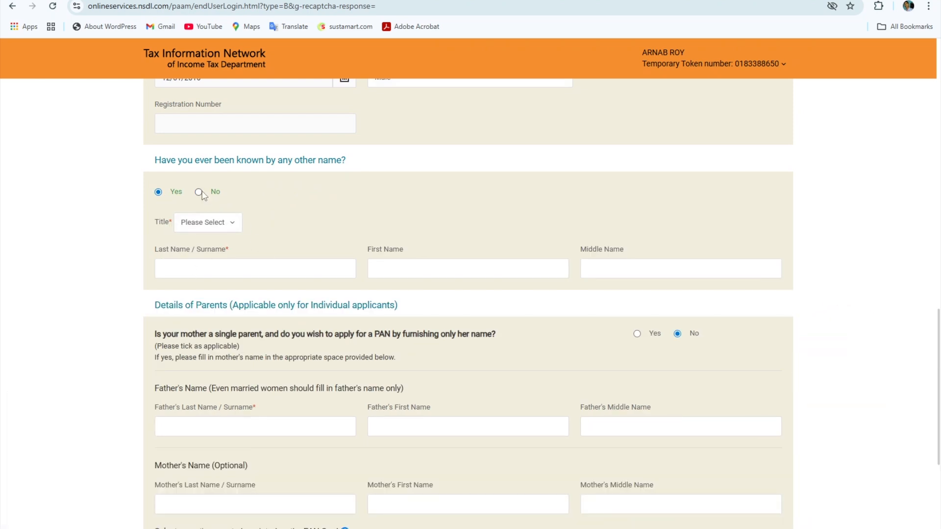
{"action": "left_click", "coordinate": [199, 192]}
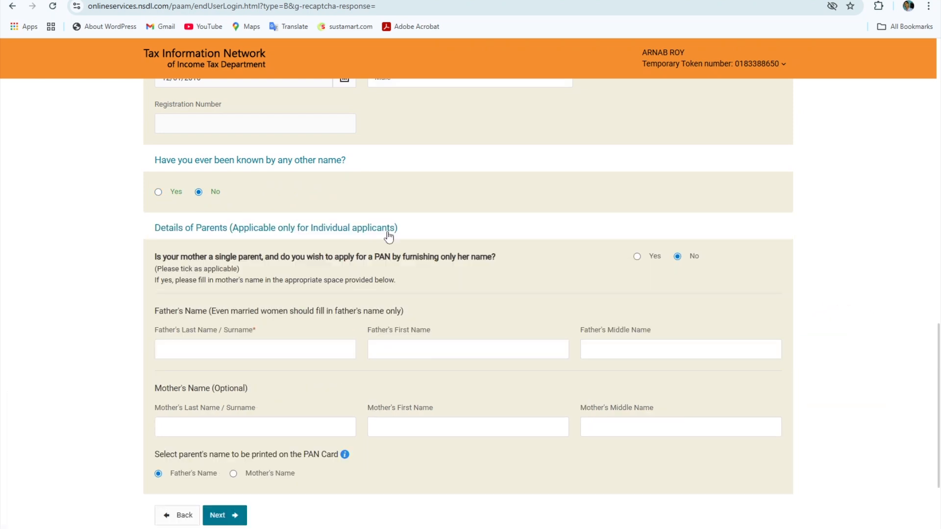
Step: Review the parents' details and proceed to the Contact & other details section
{"action": "scroll", "coordinate": [412, 223], "scroll_direction": "down", "scroll_amount": 3}
{"action": "scroll", "coordinate": [408, 202], "scroll_direction": "up", "scroll_amount": 1}
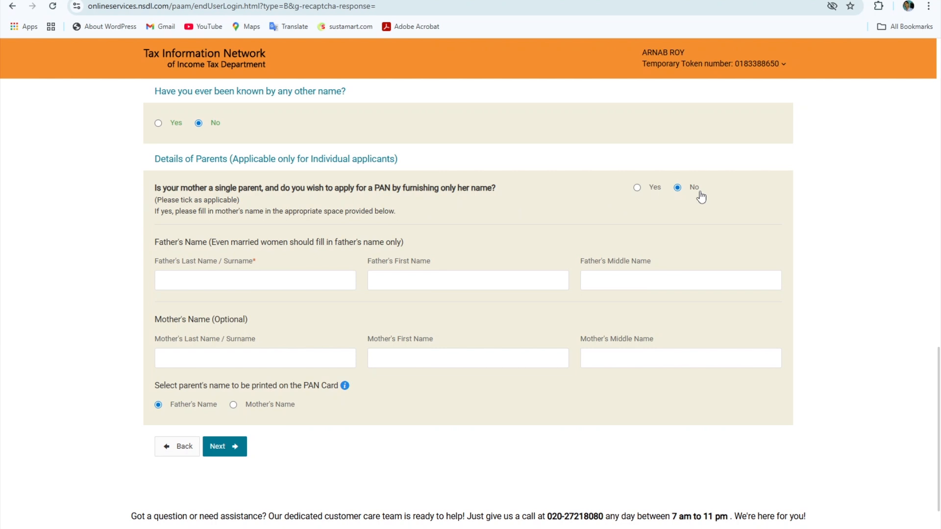
{"action": "scroll", "coordinate": [270, 210], "scroll_direction": "down", "scroll_amount": 1}
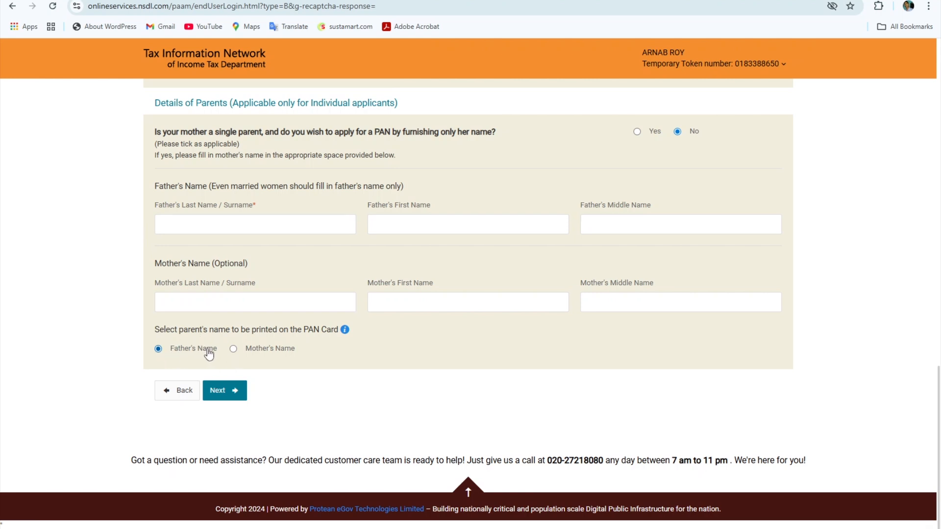
{"action": "left_click", "coordinate": [219, 390]}
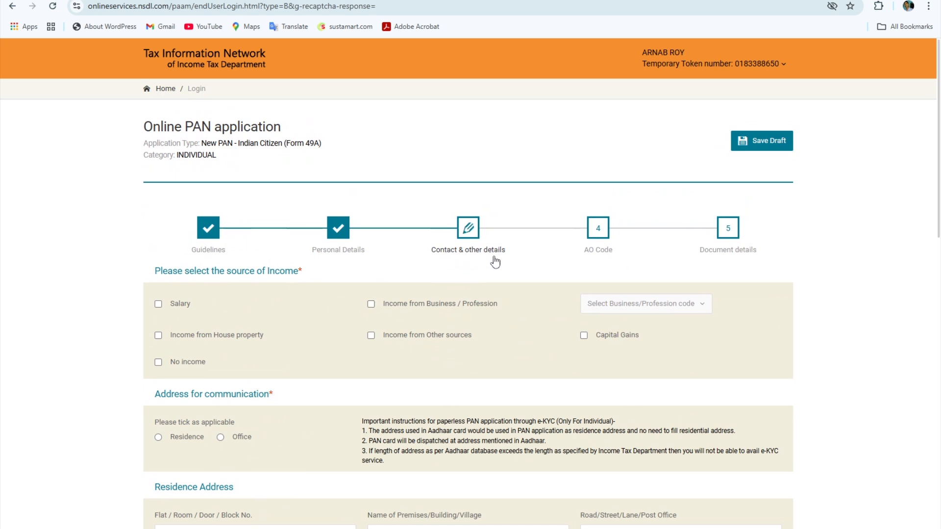
Step: Mark No income as the applicant's source of income
{"action": "scroll", "coordinate": [168, 261], "scroll_direction": "down", "scroll_amount": 2}
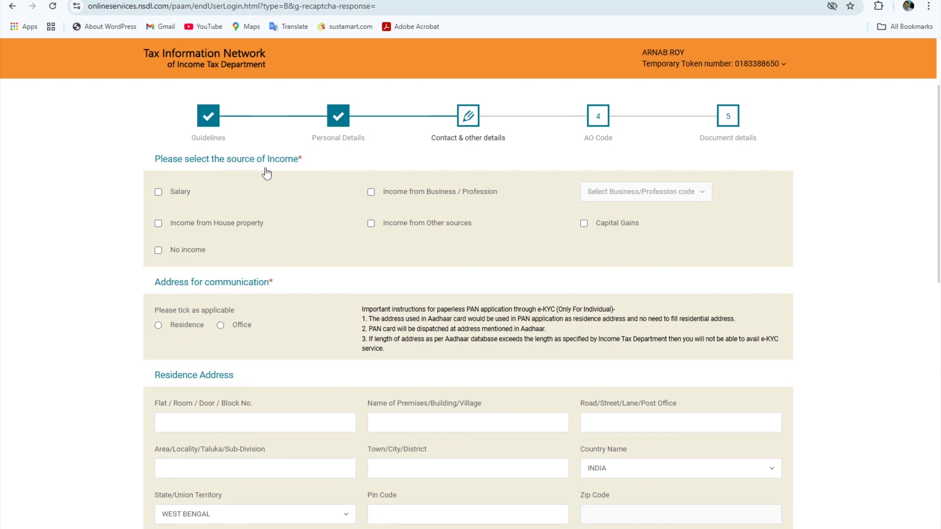
{"action": "left_click", "coordinate": [155, 253]}
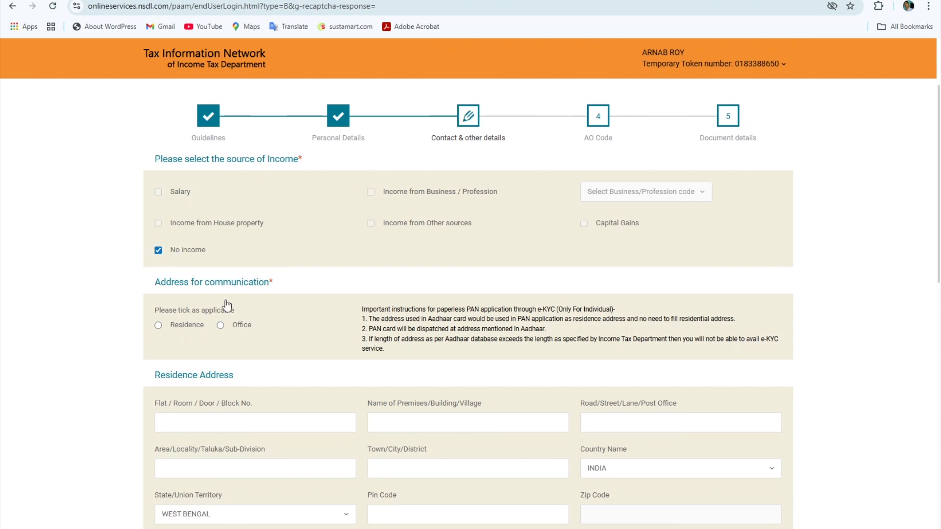
{"action": "scroll", "coordinate": [348, 238], "scroll_direction": "down", "scroll_amount": 2}
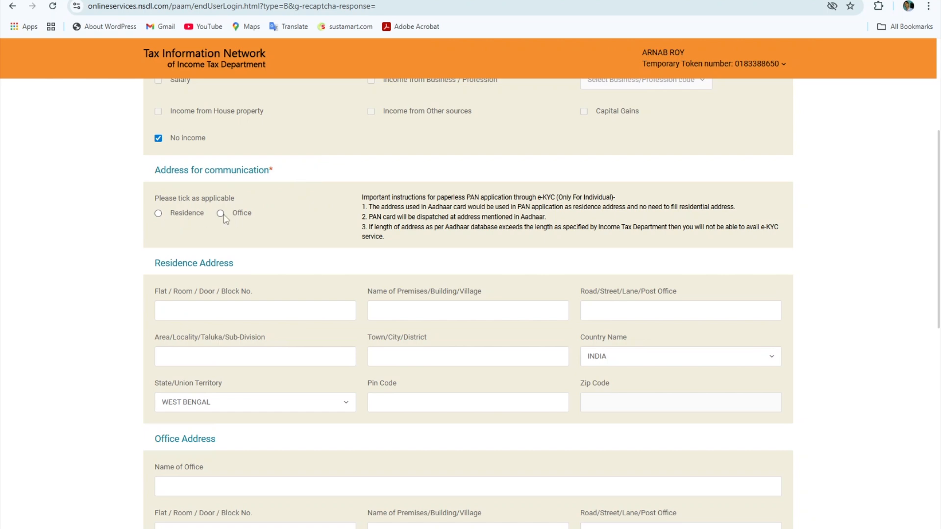
Step: Choose Residence as the address for communication and set the telephone country code to INDIA (91)
{"action": "scroll", "coordinate": [206, 192], "scroll_direction": "down", "scroll_amount": 3}
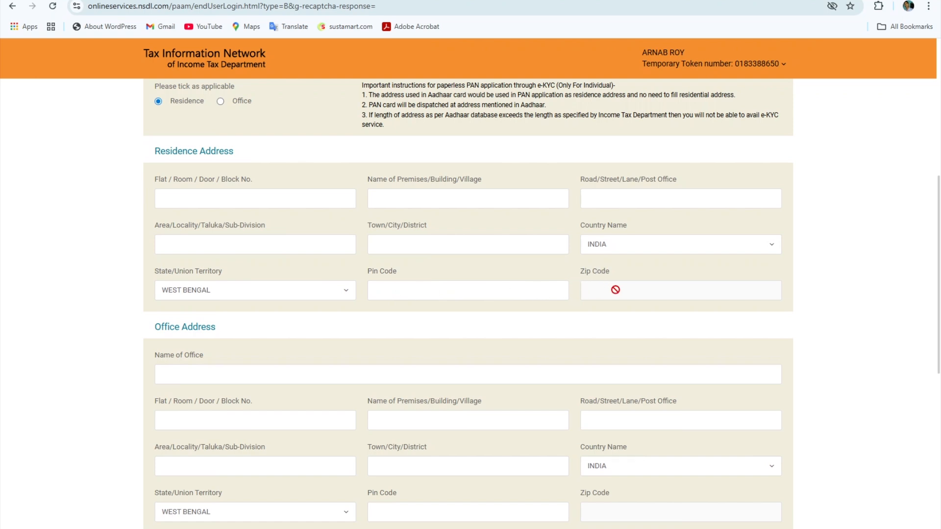
{"action": "scroll", "coordinate": [490, 274], "scroll_direction": "down", "scroll_amount": 6}
{"action": "scroll", "coordinate": [265, 255], "scroll_direction": "up", "scroll_amount": 3}
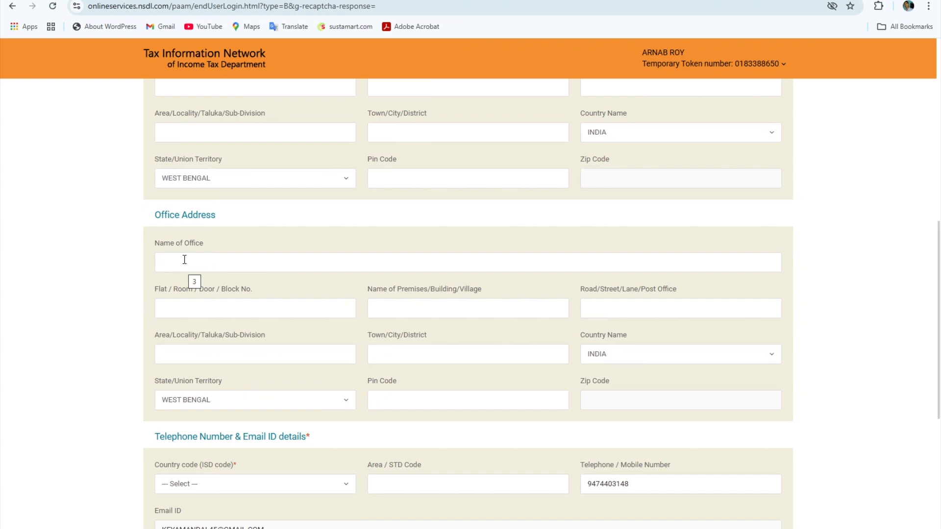
{"action": "scroll", "coordinate": [329, 319], "scroll_direction": "down", "scroll_amount": 3}
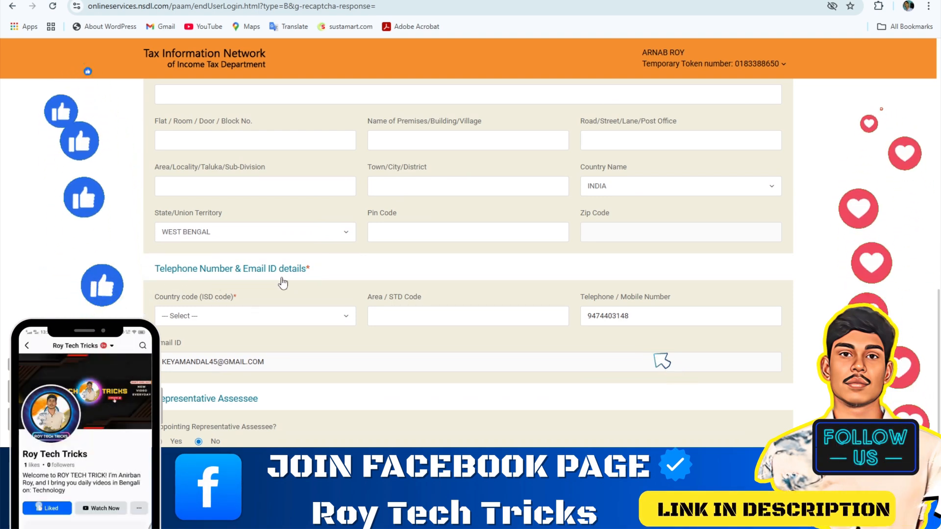
{"action": "scroll", "coordinate": [343, 280], "scroll_direction": "down", "scroll_amount": 2}
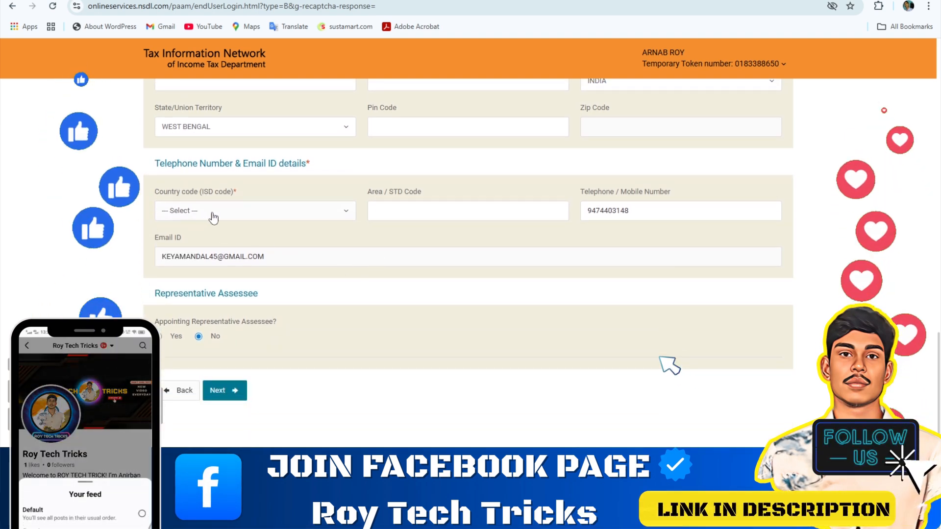
{"action": "left_click", "coordinate": [266, 216]}
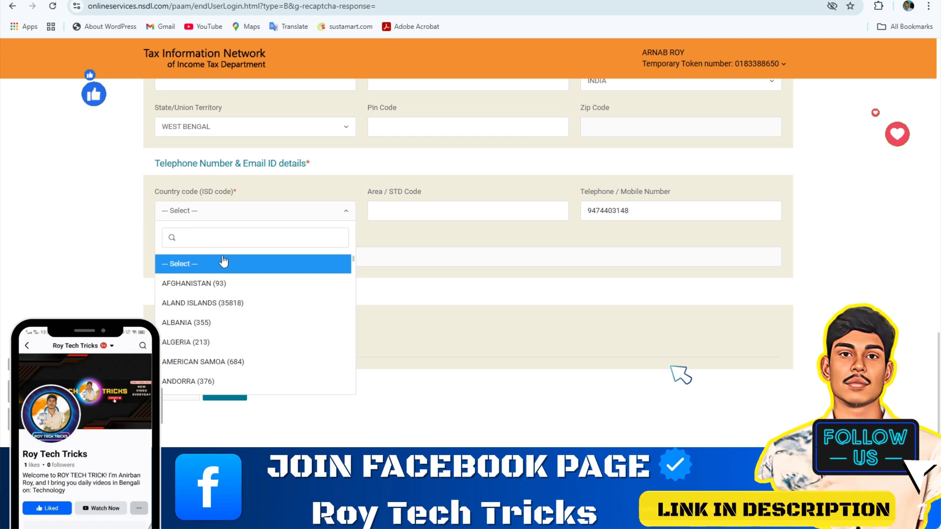
{"action": "type", "text": "91"}
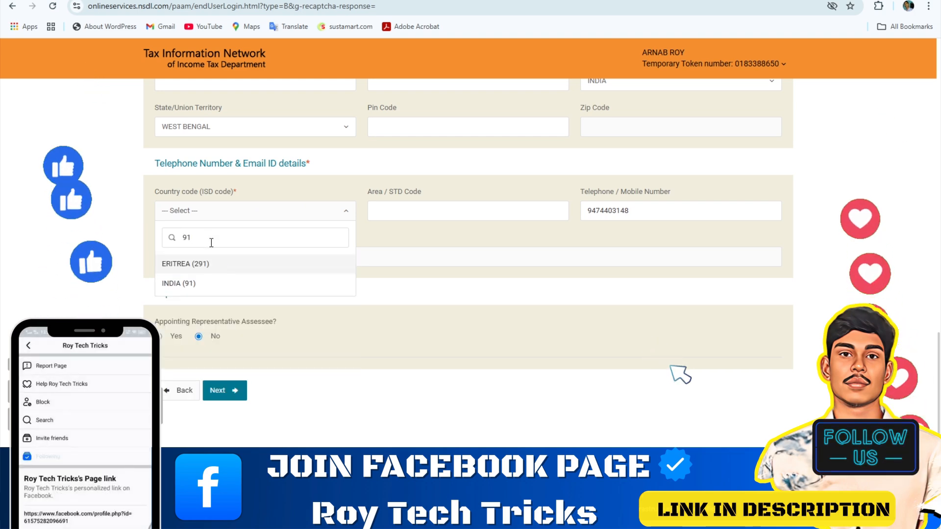
{"action": "left_click", "coordinate": [184, 286]}
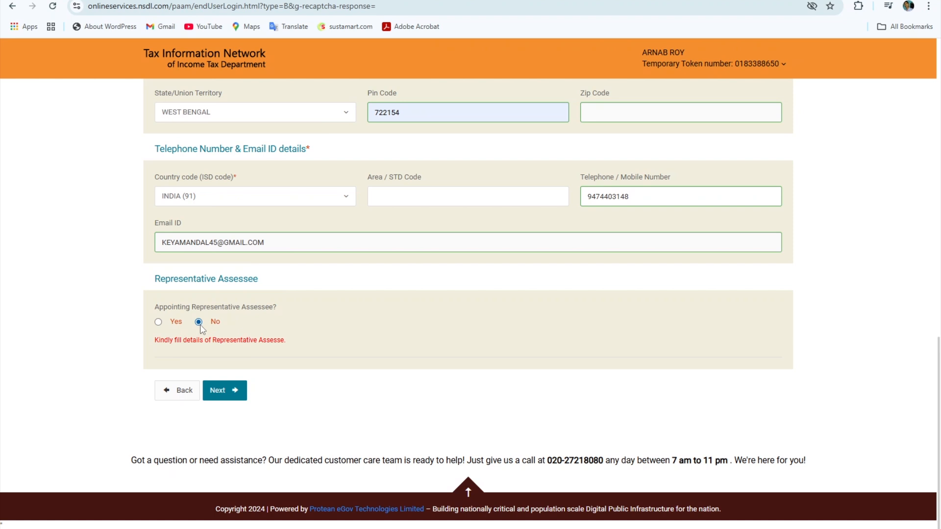
Step: Answer Yes to appointing a Representative Assessee and set the representative's title to Shri
{"action": "left_click", "coordinate": [158, 323]}
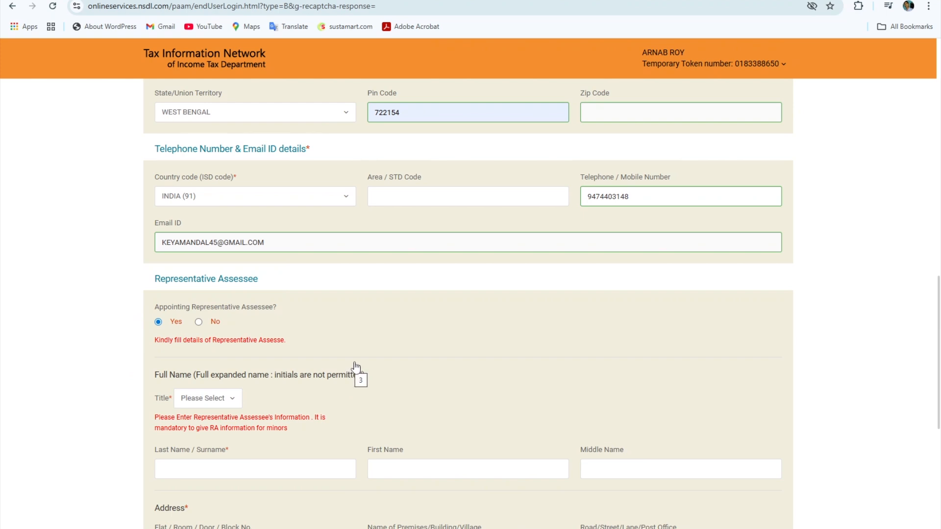
{"action": "scroll", "coordinate": [230, 343], "scroll_direction": "down", "scroll_amount": 2}
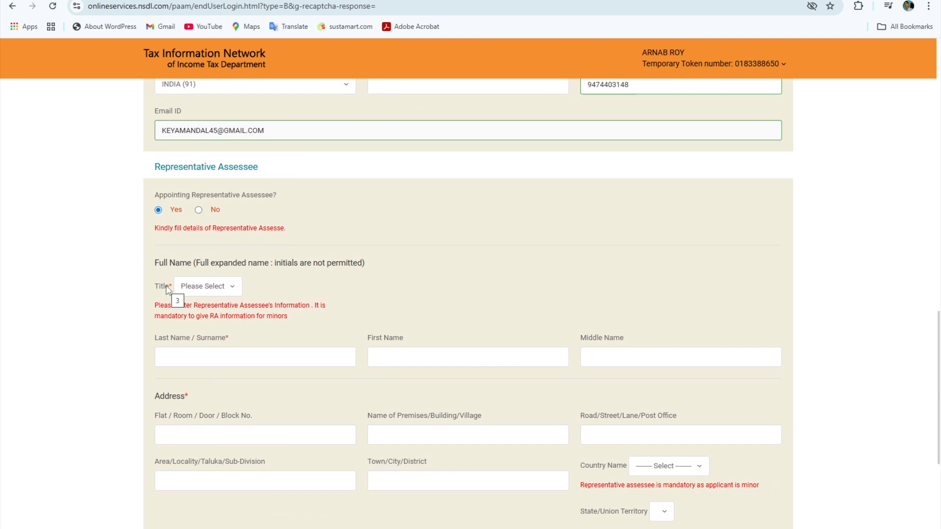
{"action": "left_click", "coordinate": [232, 291]}
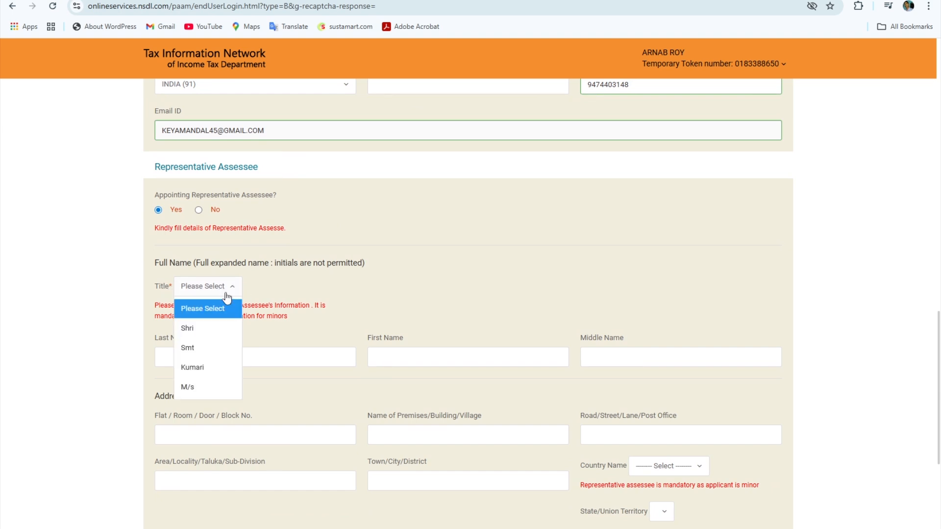
{"action": "left_click", "coordinate": [187, 328]}
{"action": "left_click", "coordinate": [223, 333]}
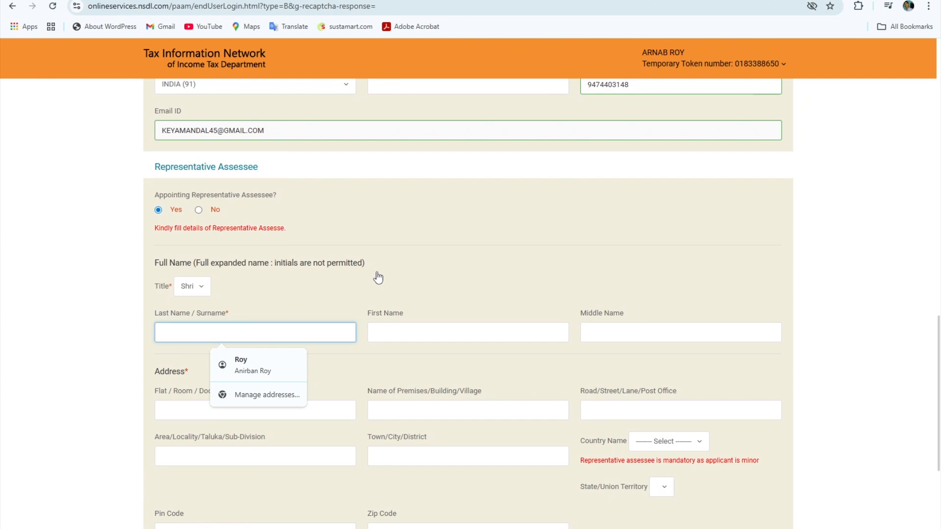
Step: Complete the Representative Assessee's name and address details and proceed to the AO Code section
{"action": "scroll", "coordinate": [378, 278], "scroll_direction": "down", "scroll_amount": 3}
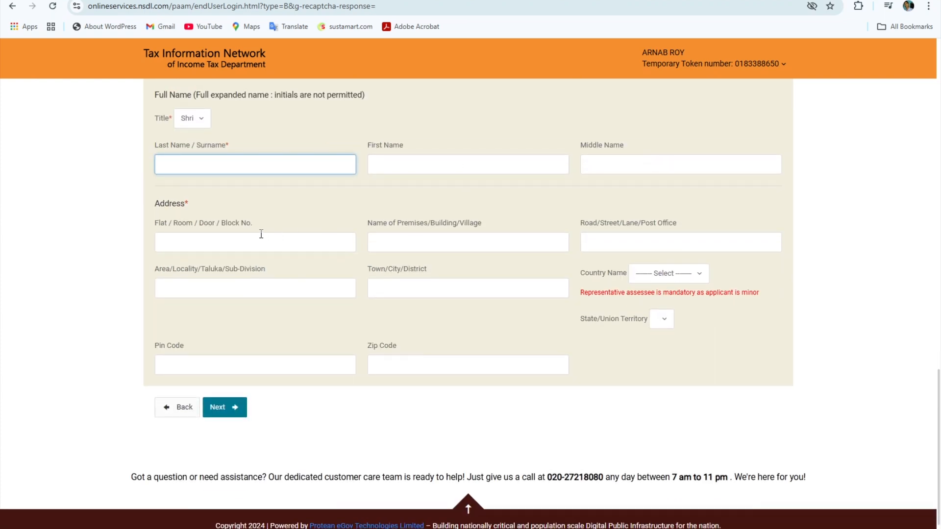
{"action": "scroll", "coordinate": [202, 231], "scroll_direction": "down", "scroll_amount": 1}
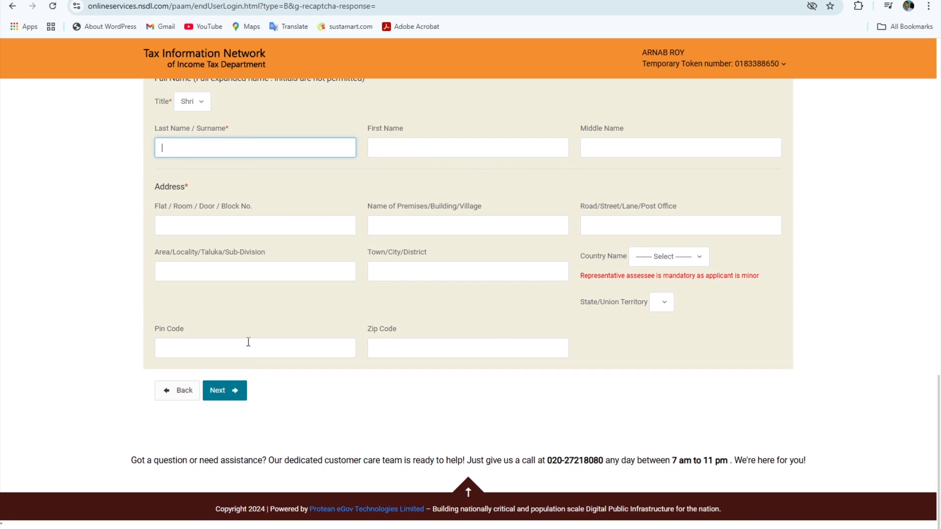
{"action": "left_click", "coordinate": [225, 393]}
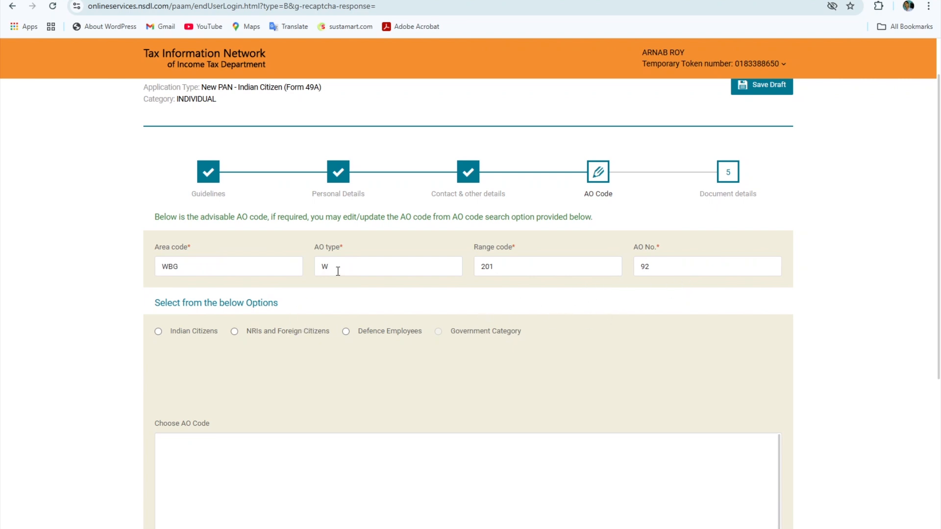
Step: Fetch the AO codes for Indian Citizens with state WEST BENGAL and city BANKURA
{"action": "scroll", "coordinate": [110, 293], "scroll_direction": "down", "scroll_amount": 1}
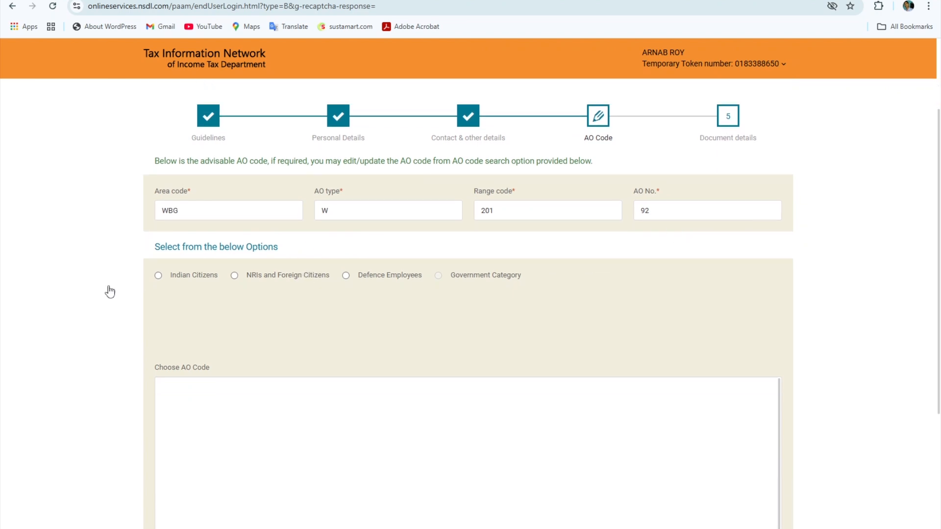
{"action": "left_click", "coordinate": [165, 280]}
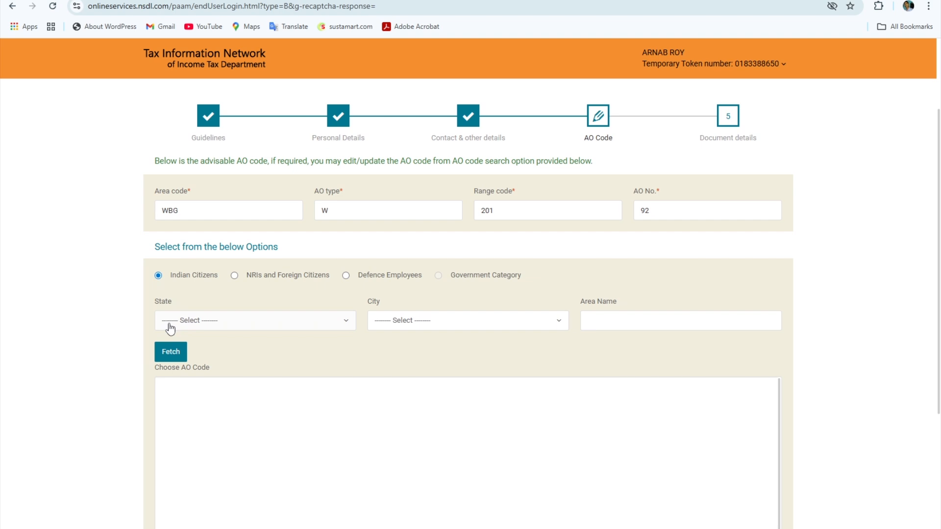
{"action": "left_click", "coordinate": [219, 326]}
{"action": "scroll", "coordinate": [185, 490], "scroll_direction": "down", "scroll_amount": 10}
{"action": "left_click", "coordinate": [186, 490]}
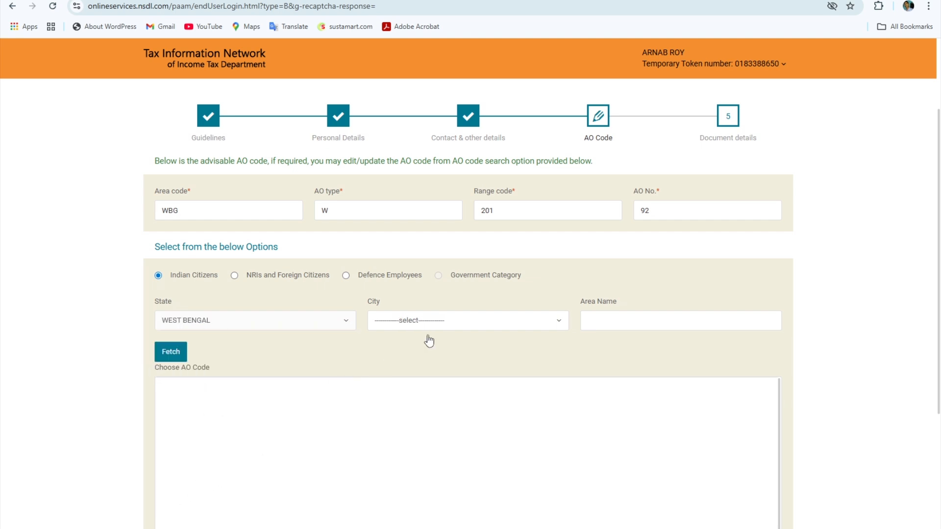
{"action": "left_click", "coordinate": [443, 321]}
{"action": "type", "text": "banku"}
{"action": "left_click", "coordinate": [408, 376]}
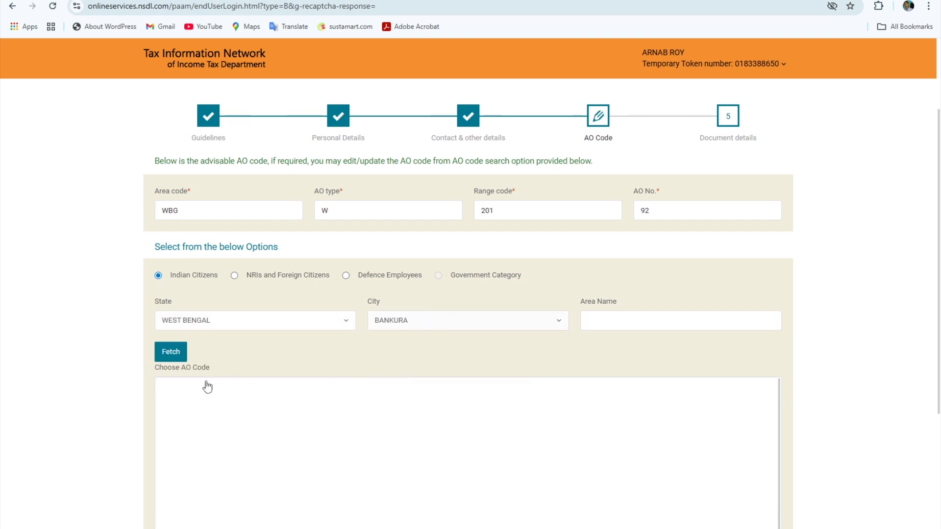
{"action": "left_click", "coordinate": [176, 356]}
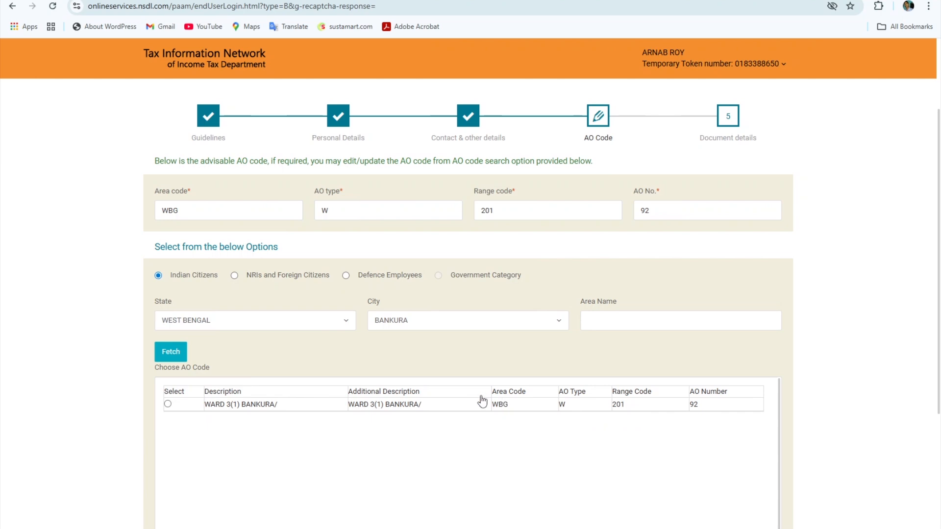
Step: Select the WARD 3(1) BANKURA AO code and continue to the Document details section
{"action": "left_click", "coordinate": [168, 403]}
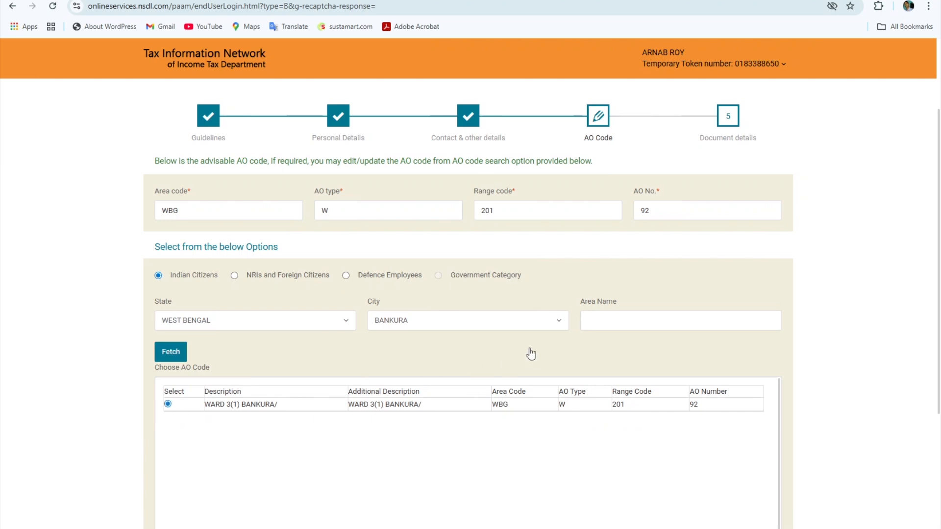
{"action": "scroll", "coordinate": [609, 353], "scroll_direction": "down", "scroll_amount": 4}
{"action": "left_click", "coordinate": [211, 397]}
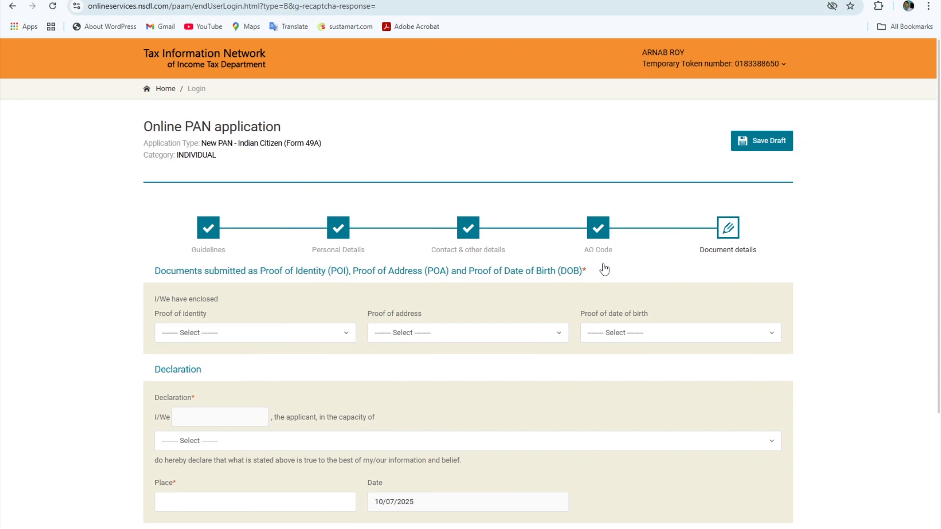
Step: Set the proof of identity to AADHAAR Card issued by the Unique Identification Authority of India
{"action": "scroll", "coordinate": [606, 271], "scroll_direction": "down", "scroll_amount": 3}
{"action": "scroll", "coordinate": [191, 258], "scroll_direction": "up", "scroll_amount": 2}
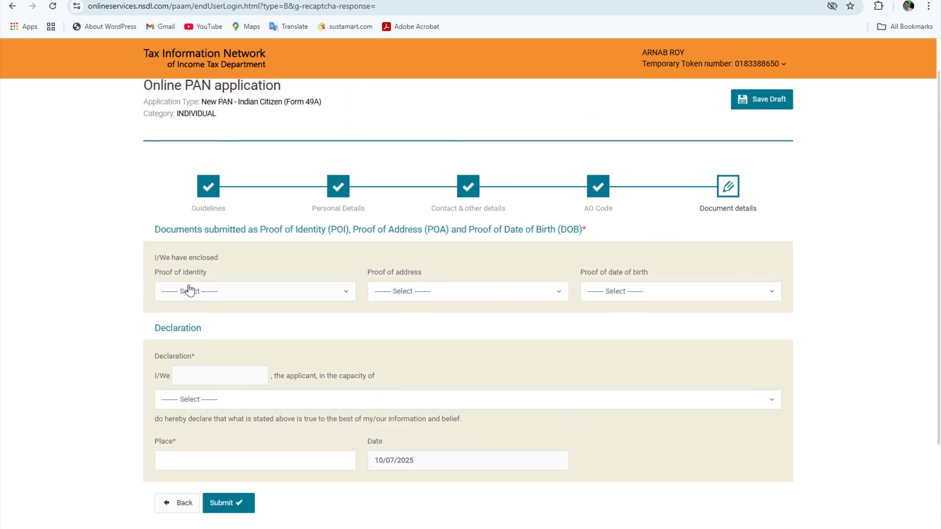
{"action": "left_click", "coordinate": [237, 297]}
{"action": "scroll", "coordinate": [182, 341], "scroll_direction": "down", "scroll_amount": 3}
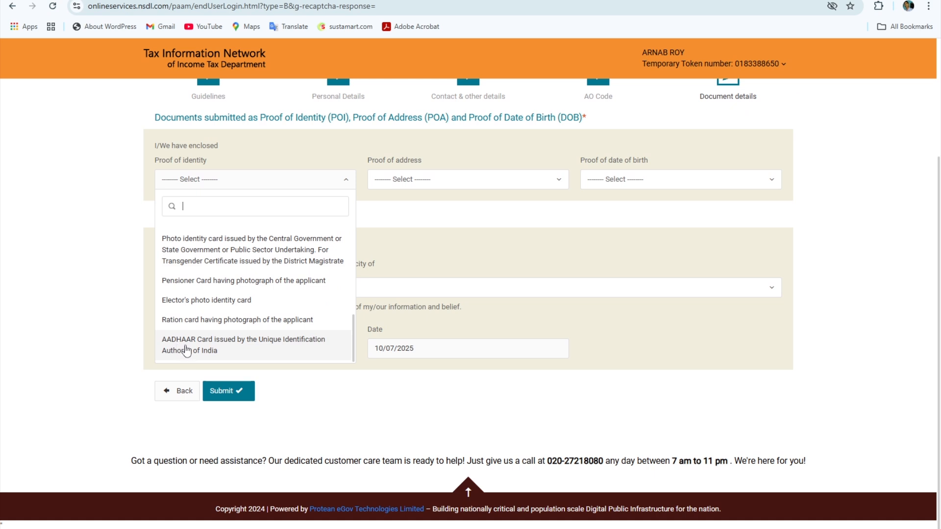
{"action": "left_click", "coordinate": [187, 351]}
Step: Set both the proof of address and the proof of date of birth to the AADHAAR Card
{"action": "left_click", "coordinate": [468, 235]}
{"action": "scroll", "coordinate": [419, 318], "scroll_direction": "down", "scroll_amount": 5}
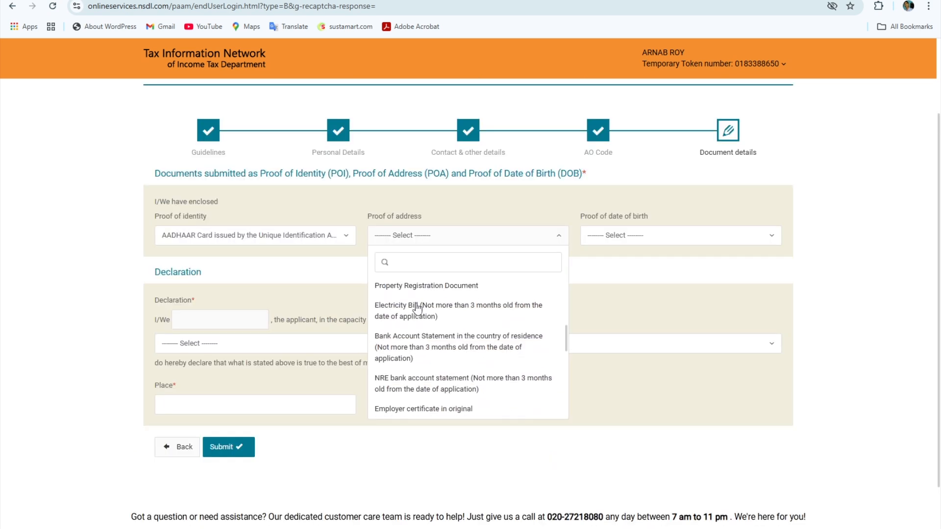
{"action": "scroll", "coordinate": [419, 319], "scroll_direction": "down", "scroll_amount": 3}
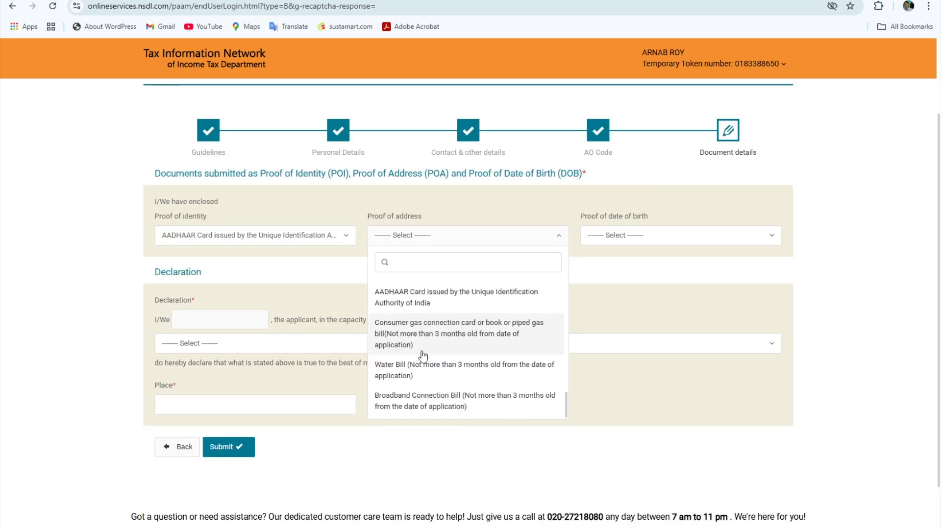
{"action": "left_click", "coordinate": [437, 305]}
{"action": "left_click", "coordinate": [629, 240]}
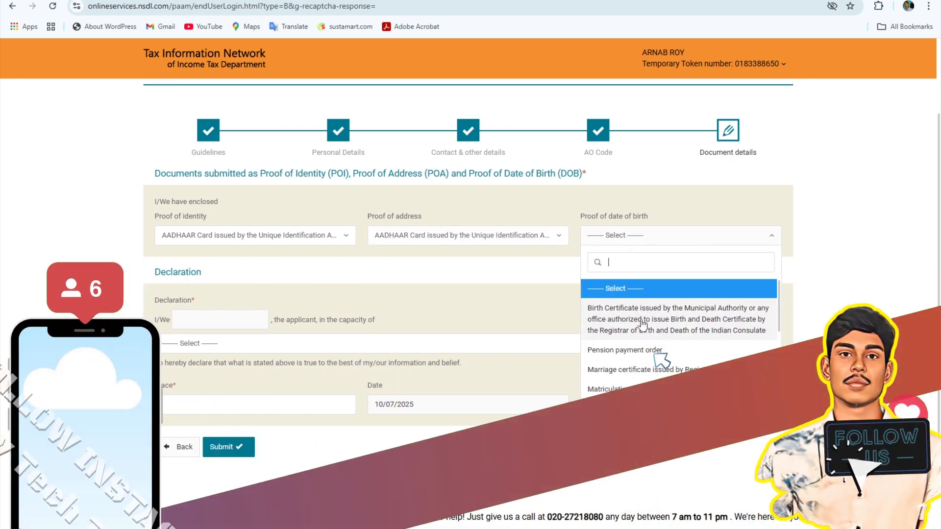
{"action": "scroll", "coordinate": [642, 323], "scroll_direction": "down", "scroll_amount": 5}
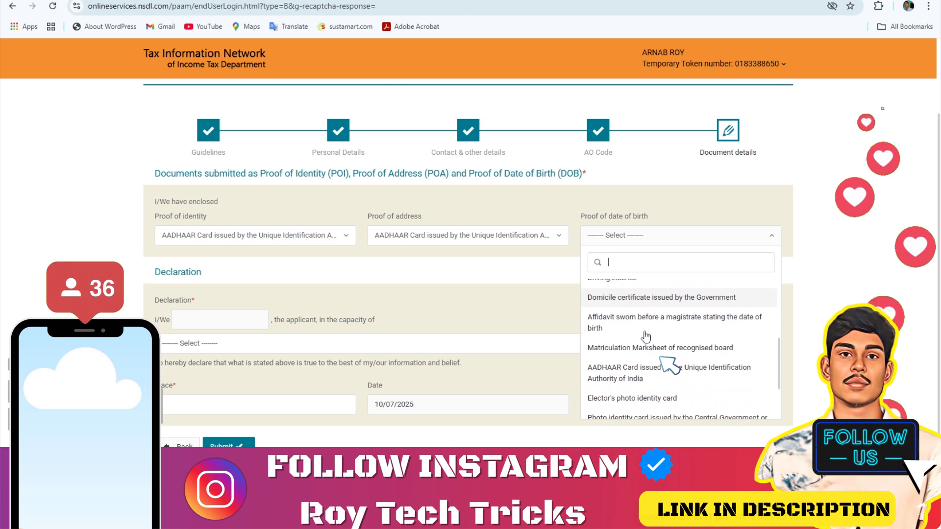
{"action": "left_click", "coordinate": [623, 305]}
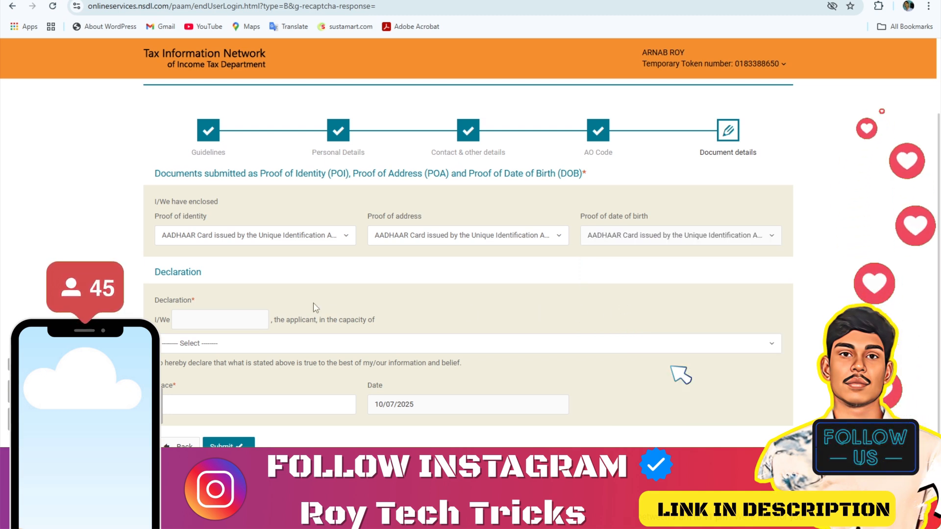
Step: Complete the declaration in the capacity of Representative Assessee, fill in the place, and submit the application
{"action": "left_click", "coordinate": [194, 319]}
{"action": "scroll", "coordinate": [194, 315], "scroll_direction": "down", "scroll_amount": 1}
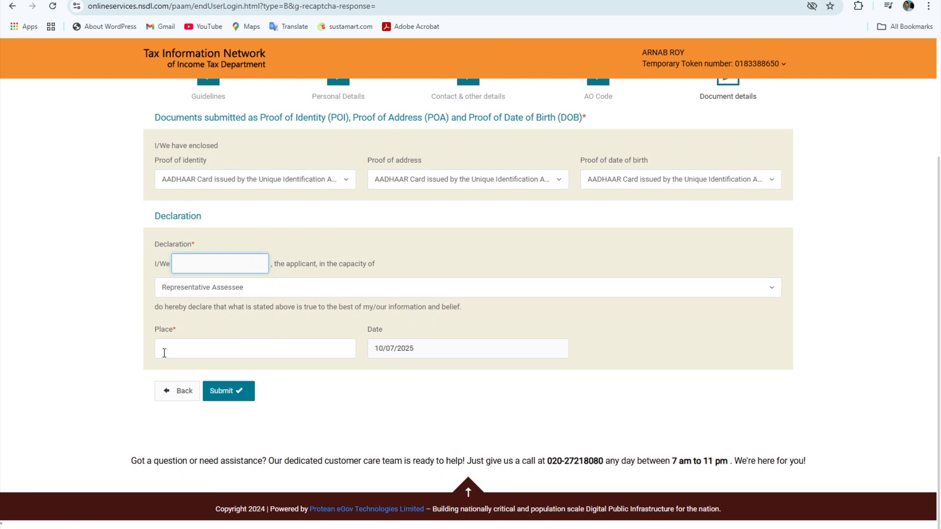
{"action": "left_click", "coordinate": [245, 390]}
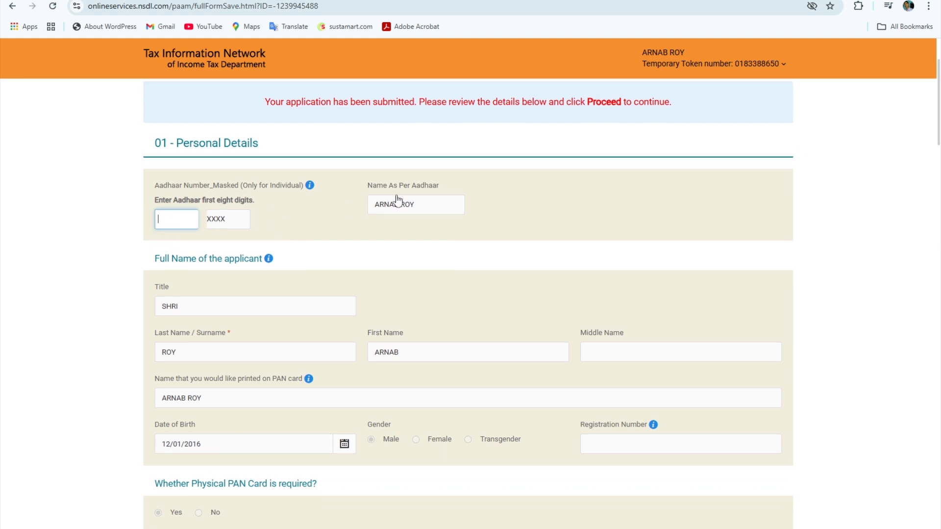
Step: Review the submitted application from the personal details to the declaration and proceed with it
{"action": "scroll", "coordinate": [390, 200], "scroll_direction": "down", "scroll_amount": 3}
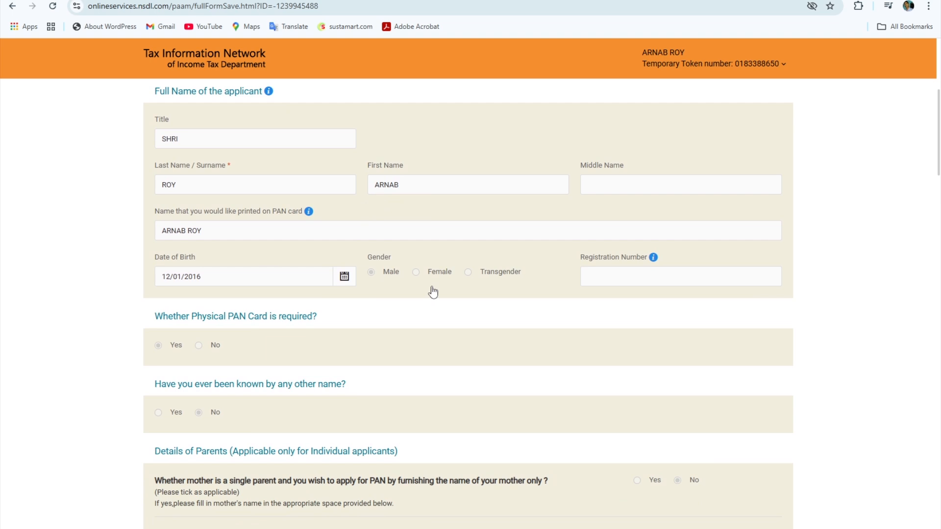
{"action": "left_click", "coordinate": [596, 275]}
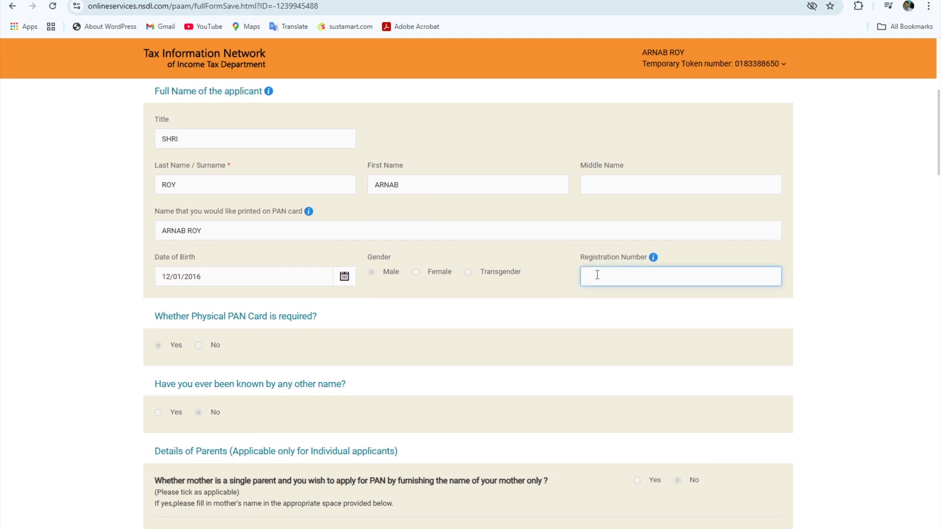
{"action": "scroll", "coordinate": [470, 294], "scroll_direction": "down", "scroll_amount": 6}
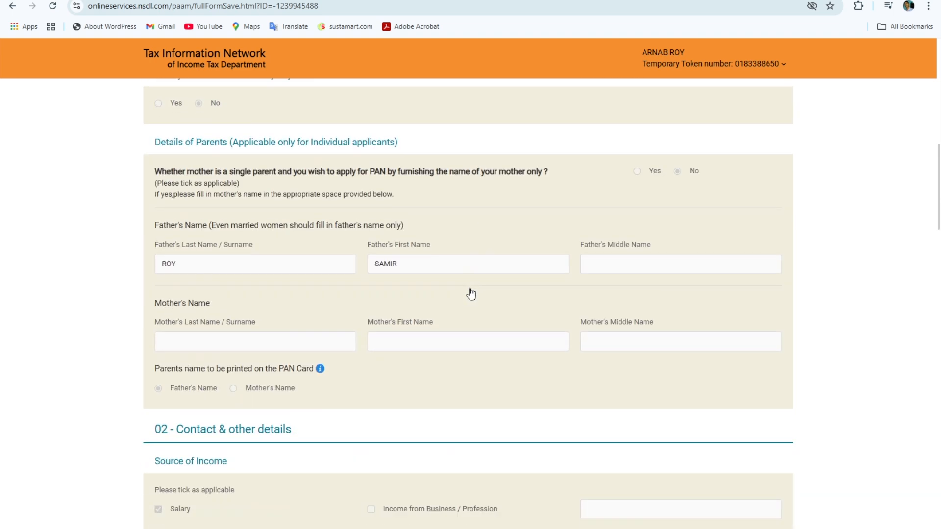
{"action": "scroll", "coordinate": [470, 293], "scroll_direction": "down", "scroll_amount": 20}
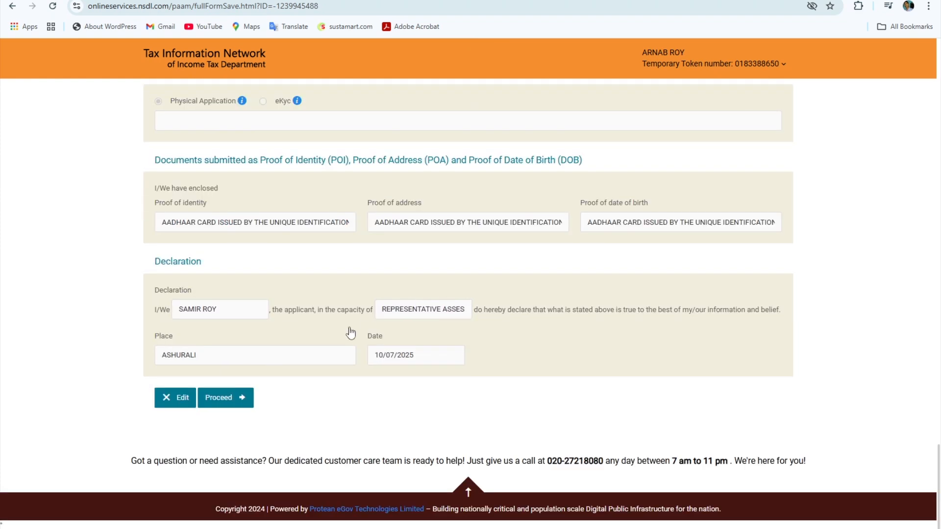
{"action": "left_click", "coordinate": [245, 398]}
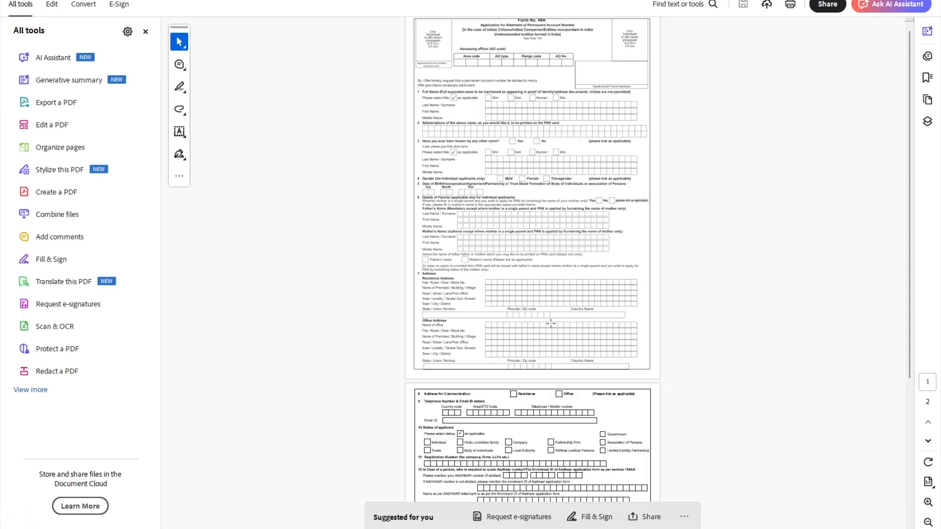
Step: Examine both pages of the blank Form 49A PDF, from the photograph and signature boxes to the representative assessee and declaration sections
{"action": "left_click", "coordinate": [928, 502]}
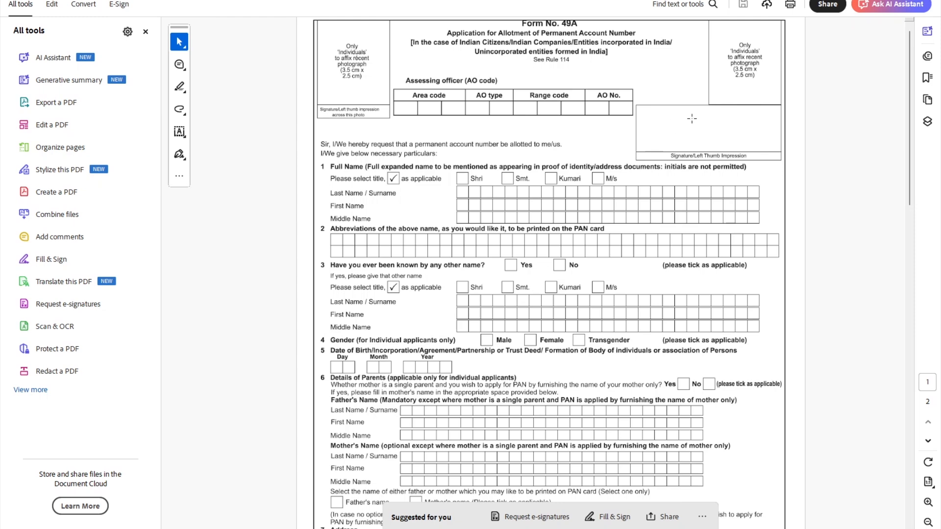
{"action": "scroll", "coordinate": [710, 125], "scroll_direction": "down", "scroll_amount": 20}
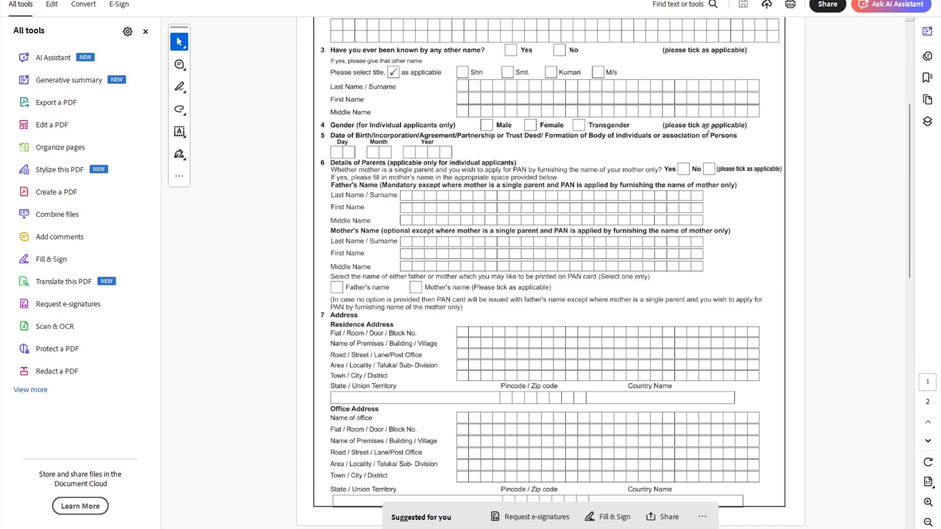
{"action": "scroll", "coordinate": [624, 232], "scroll_direction": "down", "scroll_amount": 3}
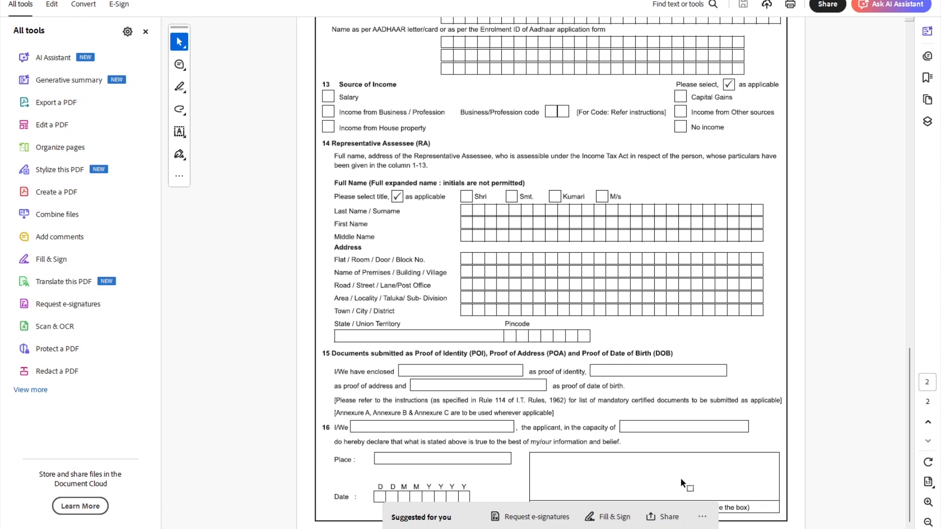
{"action": "scroll", "coordinate": [666, 475], "scroll_direction": "up", "scroll_amount": 20}
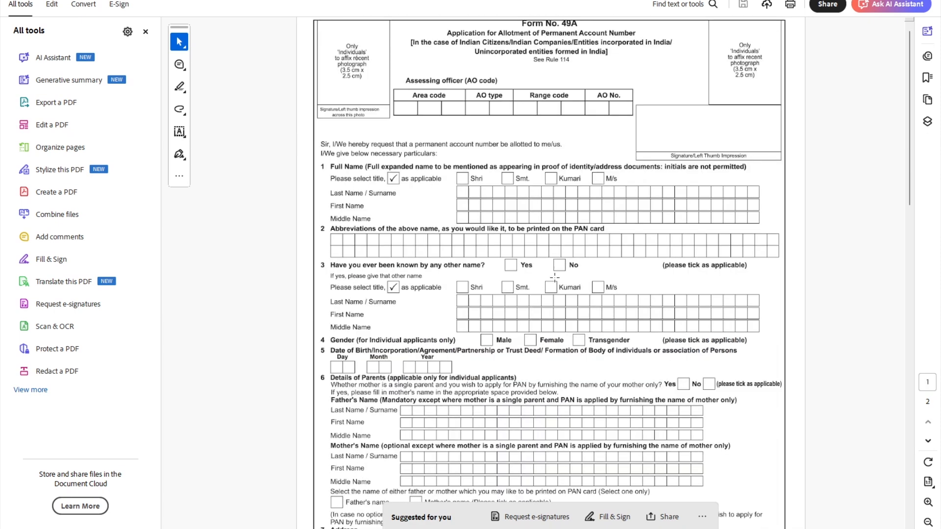
{"action": "scroll", "coordinate": [557, 278], "scroll_direction": "down", "scroll_amount": 5}
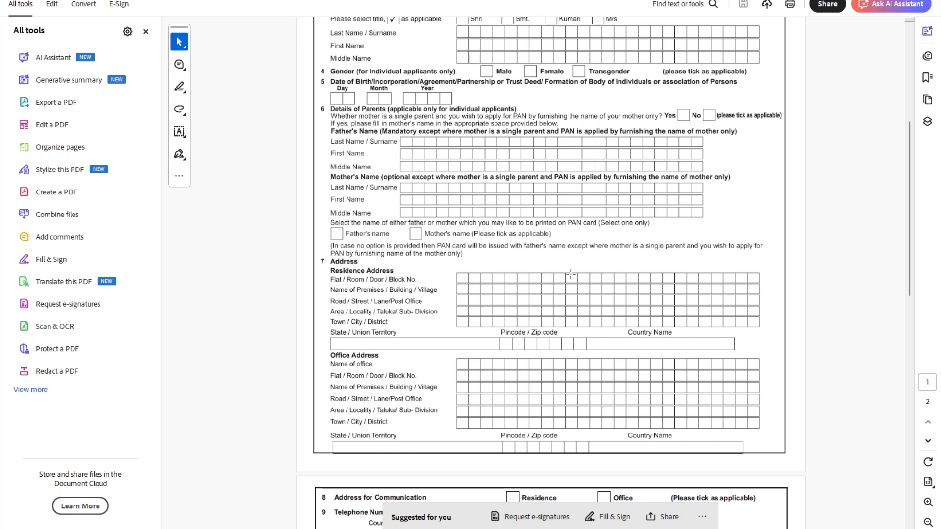
{"action": "scroll", "coordinate": [571, 275], "scroll_direction": "up", "scroll_amount": 5}
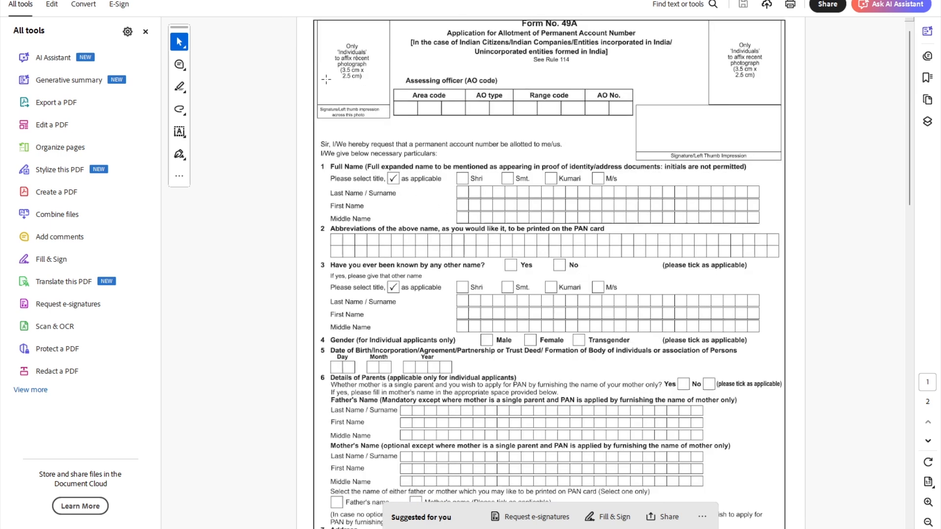